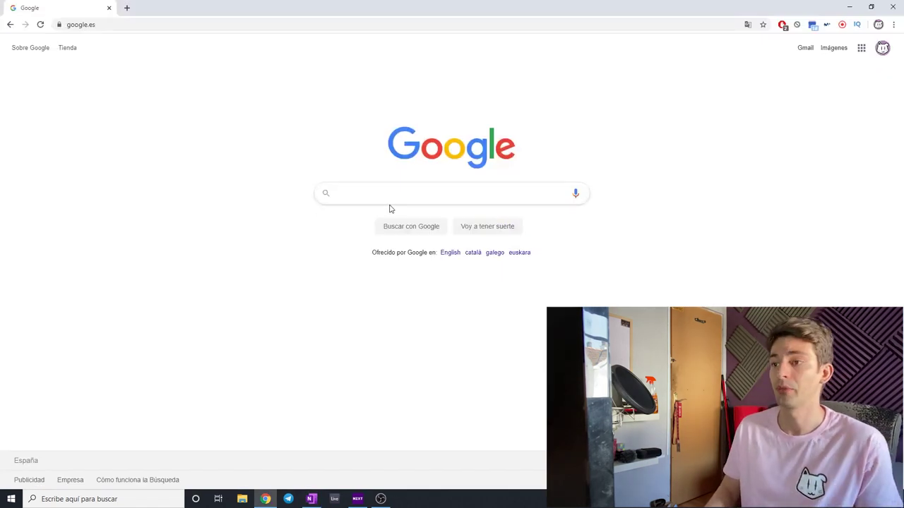
- Search Google for "audient id44 drivers", view Audient's iD44 downloads page and close the browser
left_click(396, 201)
type("audient id")
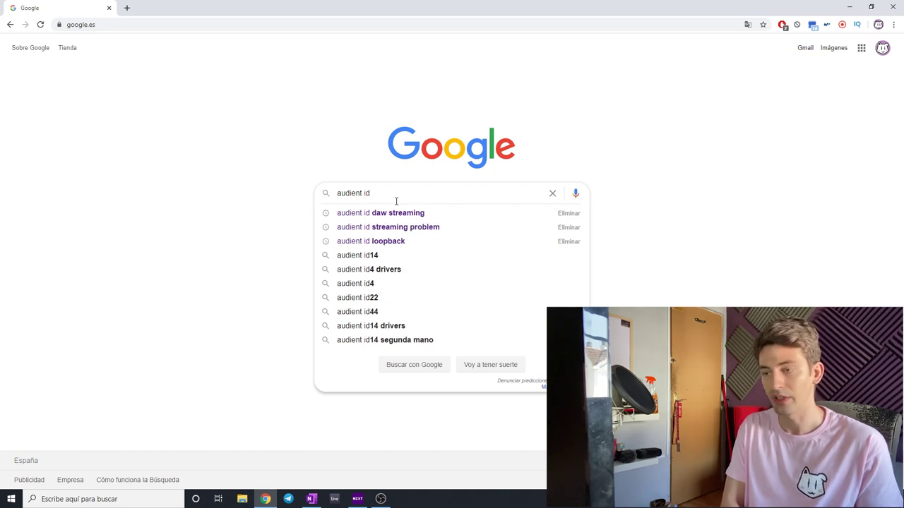
type("44 driver")
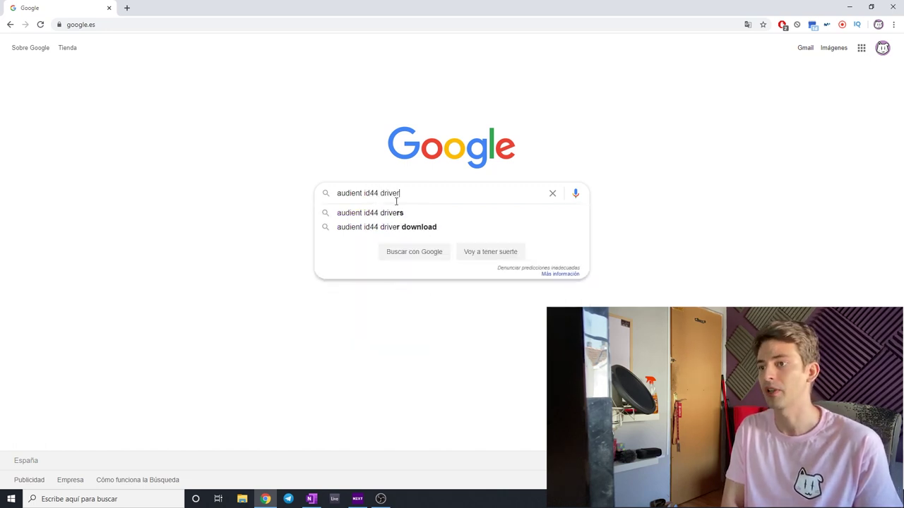
type("s")
key("Return")
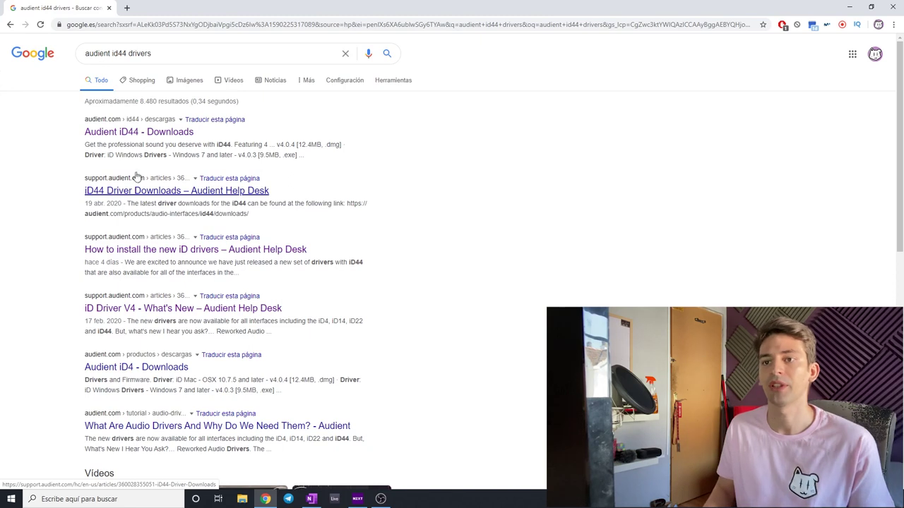
left_click(169, 134)
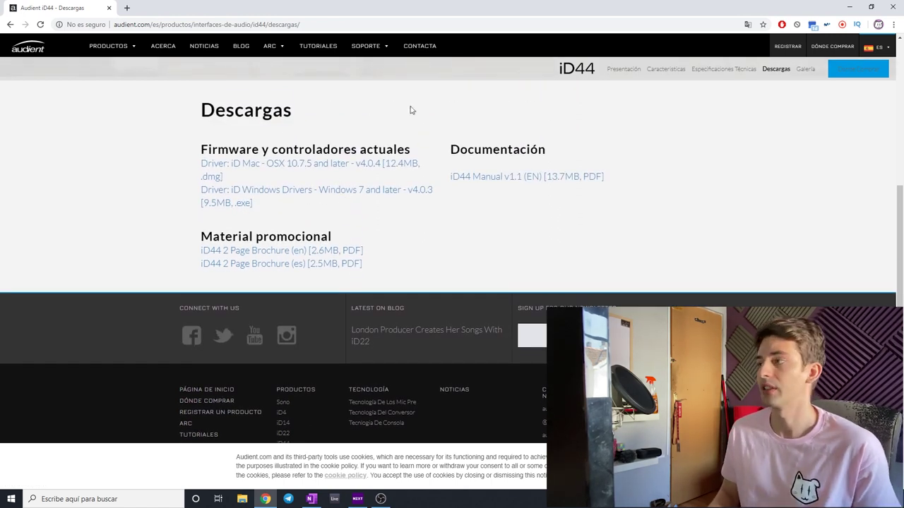
left_click(891, 7)
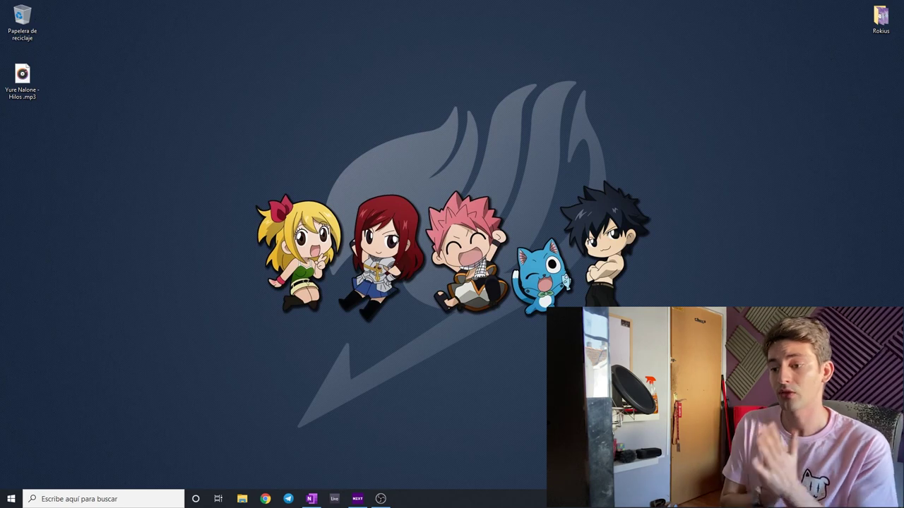
- Open the Windows power options in the Hardware y sonido section of the Control Panel
left_click(78, 503)
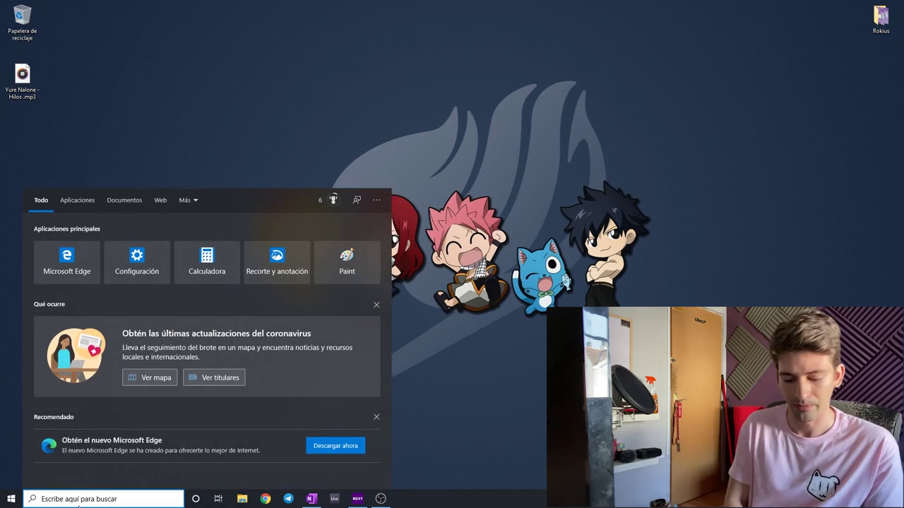
type("panel")
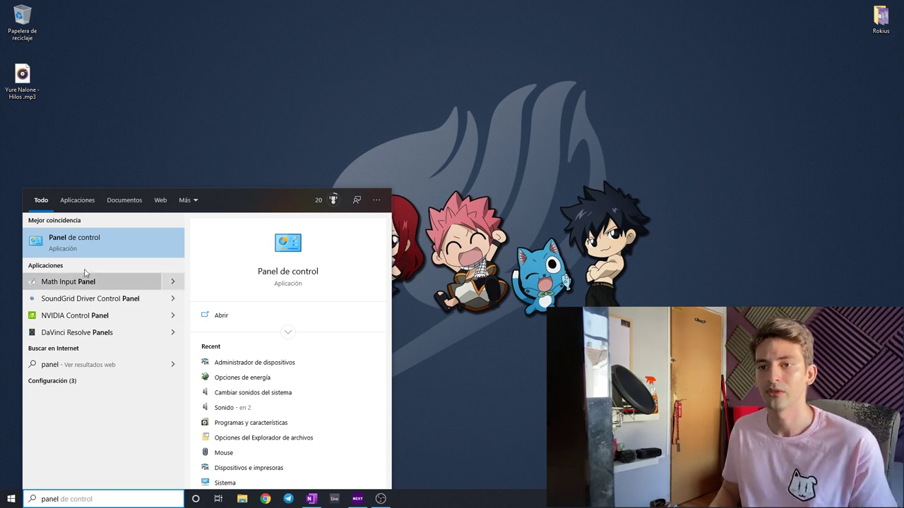
left_click(90, 237)
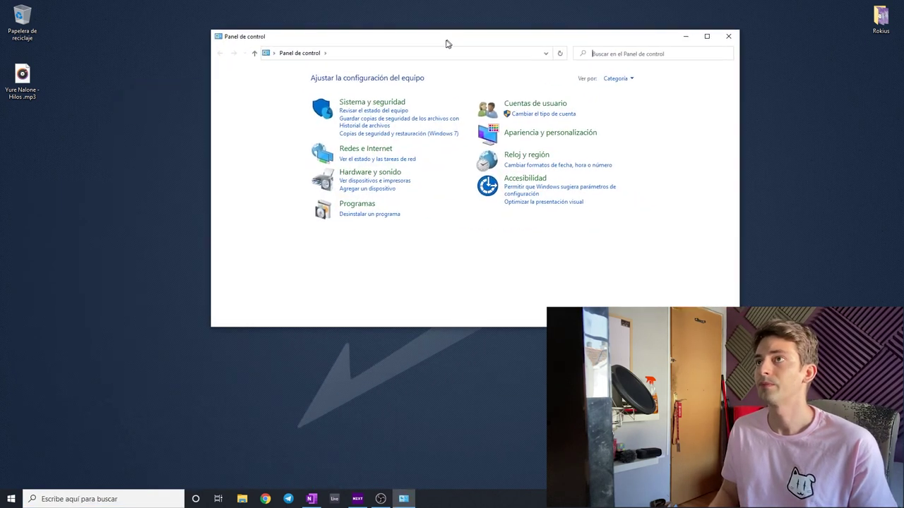
left_click(329, 197)
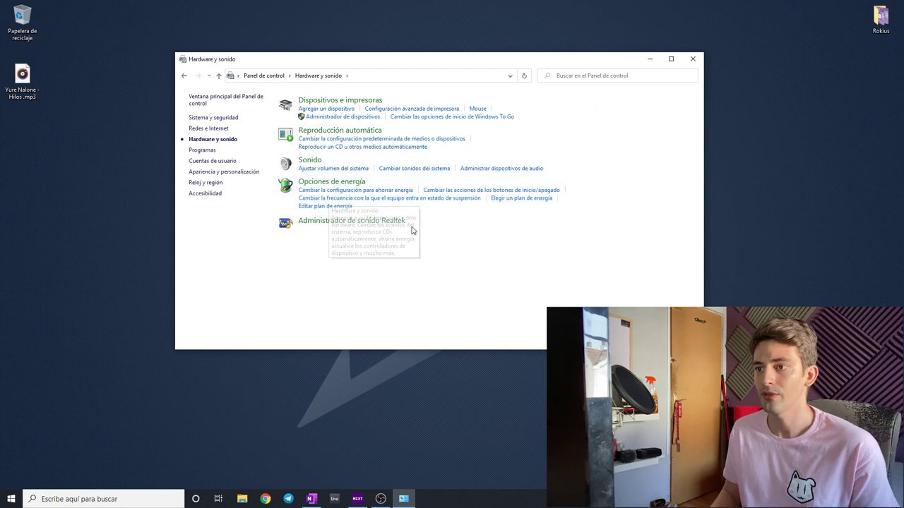
left_click(337, 184)
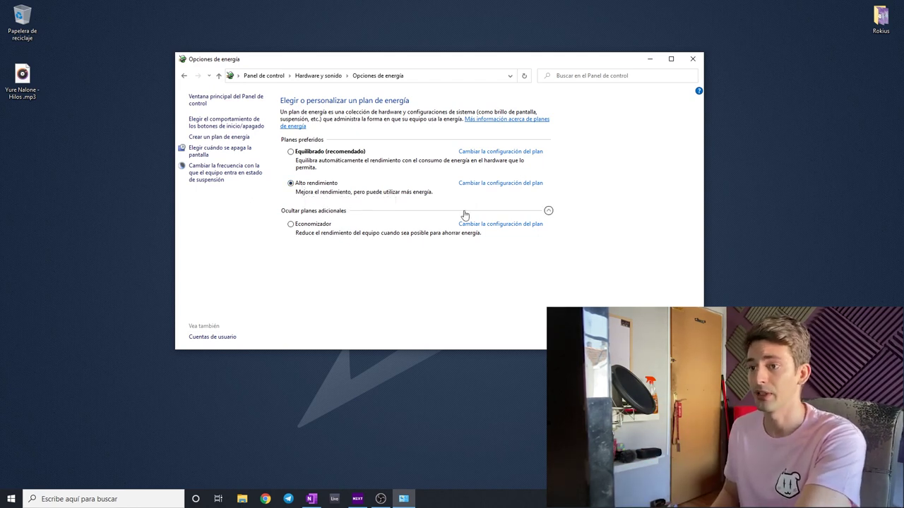
- Open the advanced settings of the Alto rendimiento power plan and check its hard disk turn-off time
left_click(491, 185)
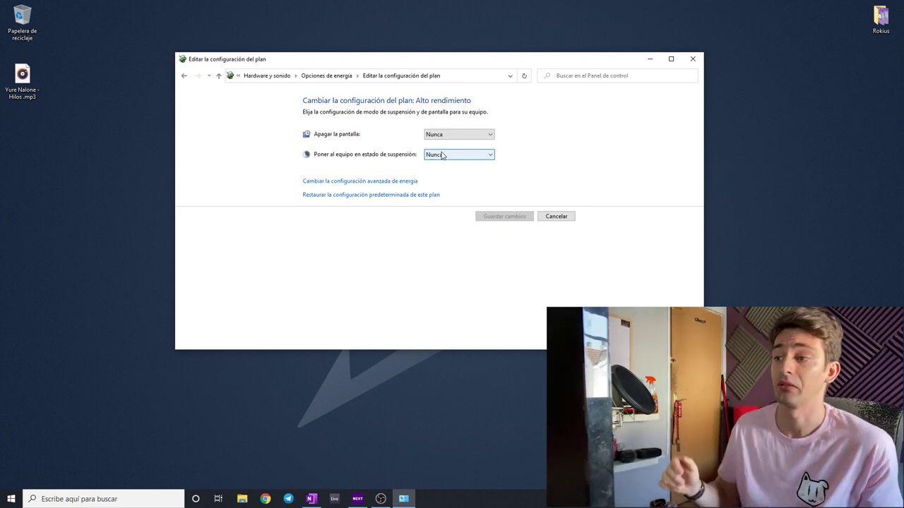
left_click(461, 137)
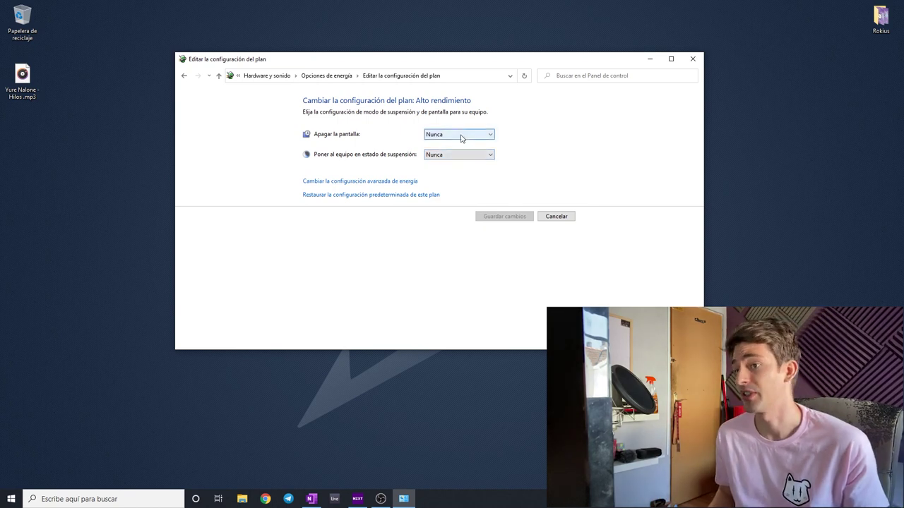
left_click(410, 182)
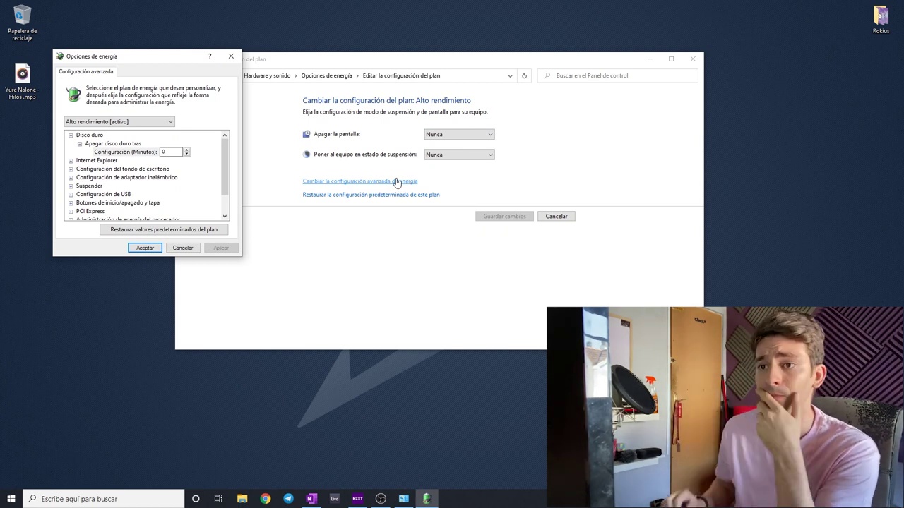
left_click(137, 127)
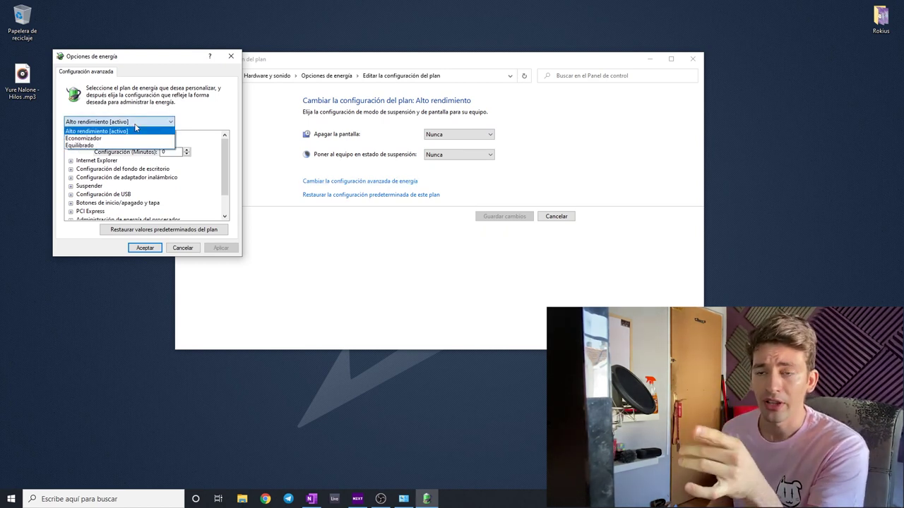
left_click(138, 131)
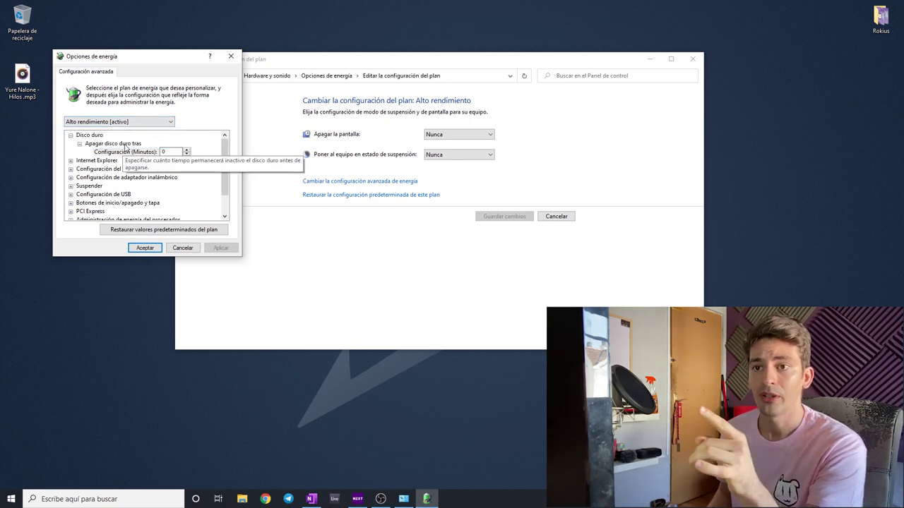
left_click(165, 151)
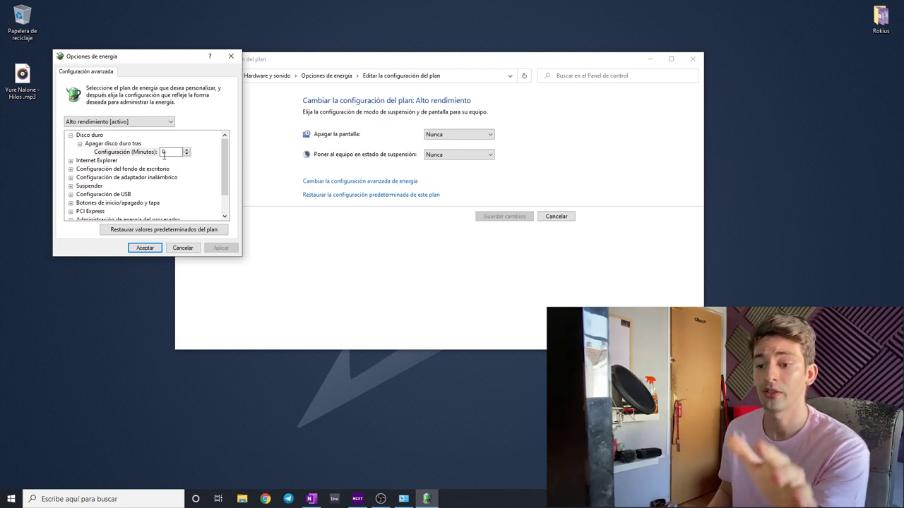
- Look through the computer's drives in File Explorer, including SSD (D:), BARRACUDA (E:) and BACKUP (F:)
left_click(242, 499)
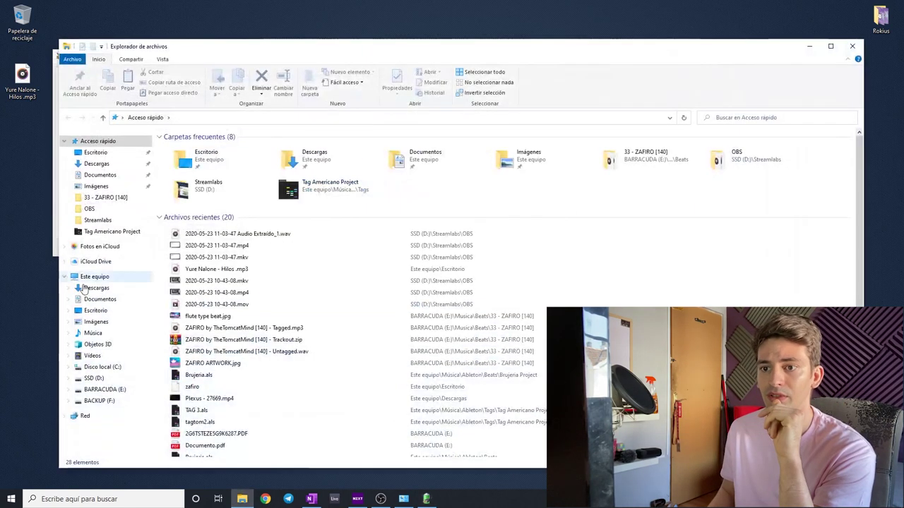
left_click(94, 276)
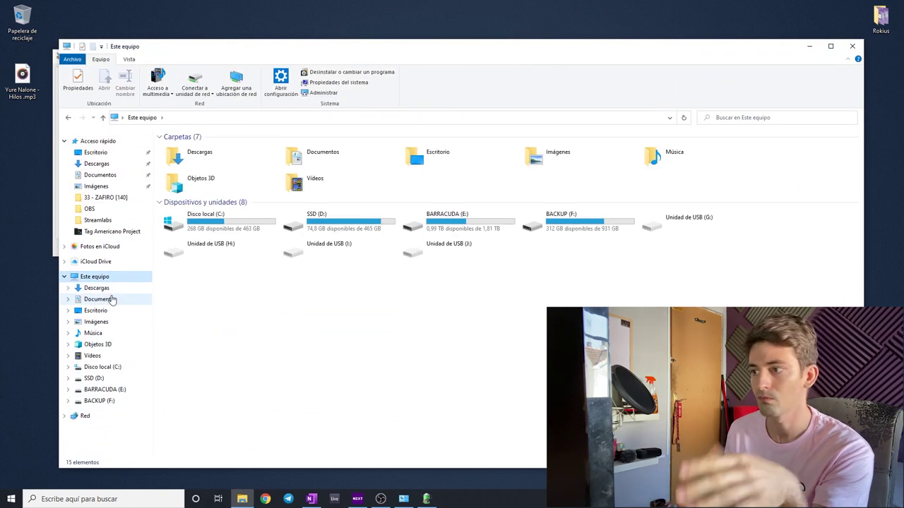
left_click(101, 380)
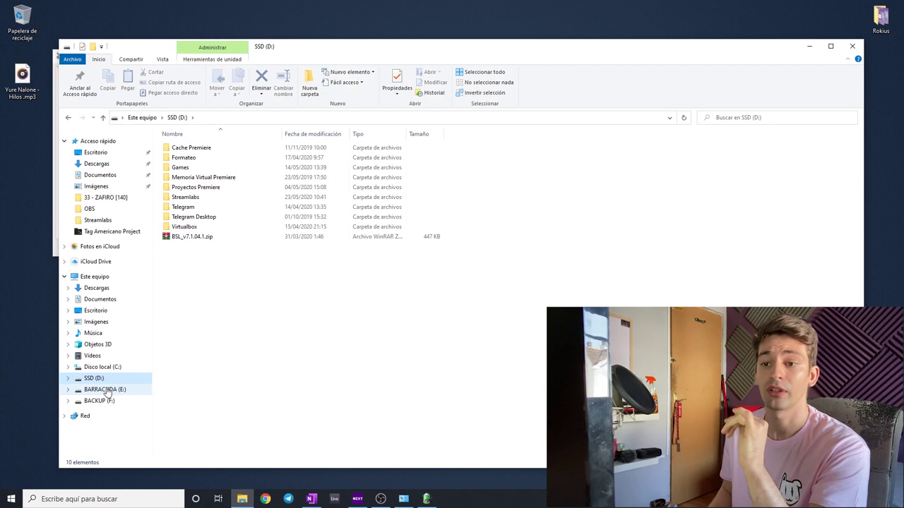
left_click(106, 391)
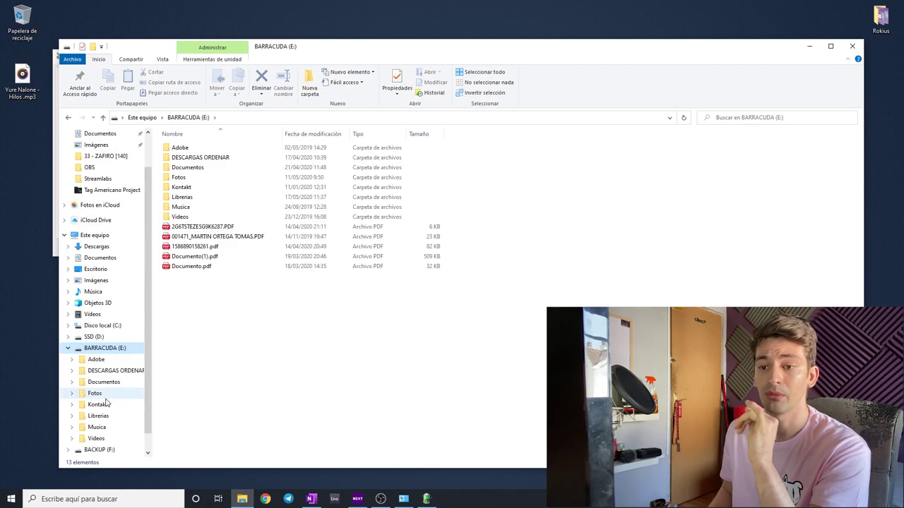
left_click(65, 349)
left_click(91, 401)
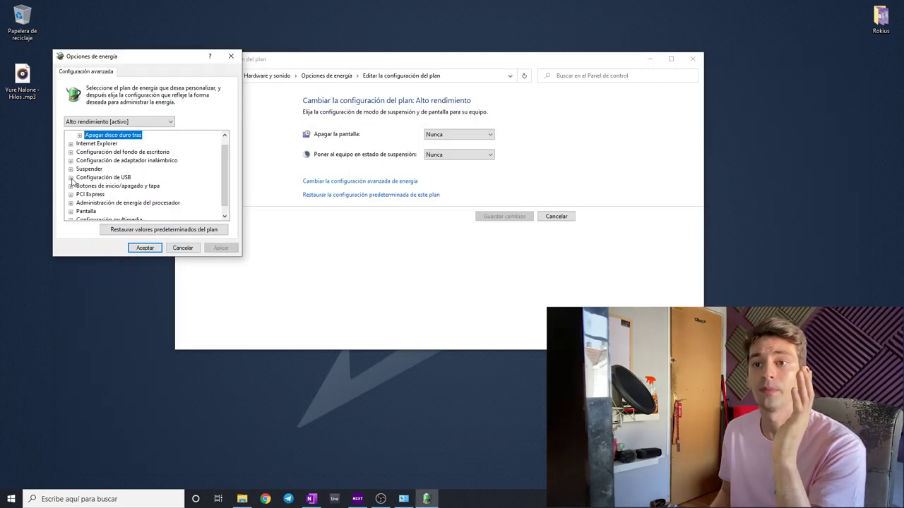
- Set the USB selective suspend setting of the Alto rendimiento plan to Deshabilitado
left_click(70, 177)
left_click(79, 186)
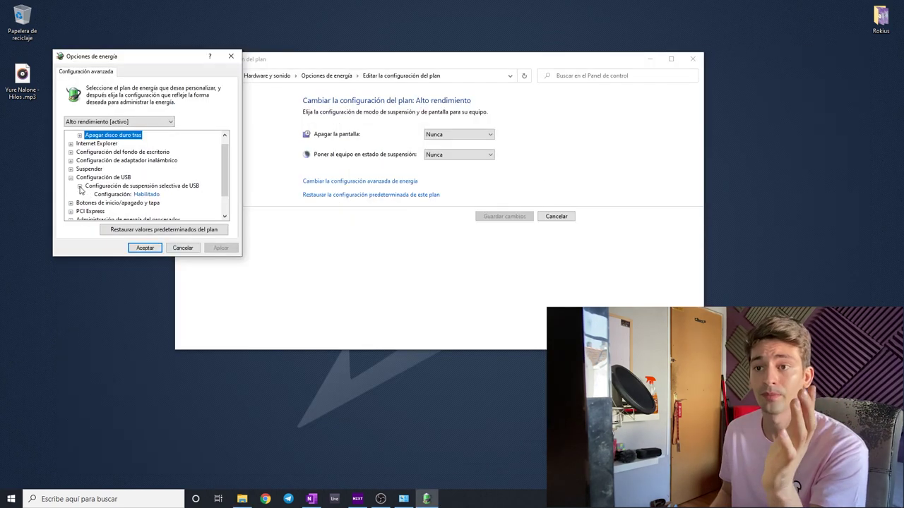
left_click(154, 189)
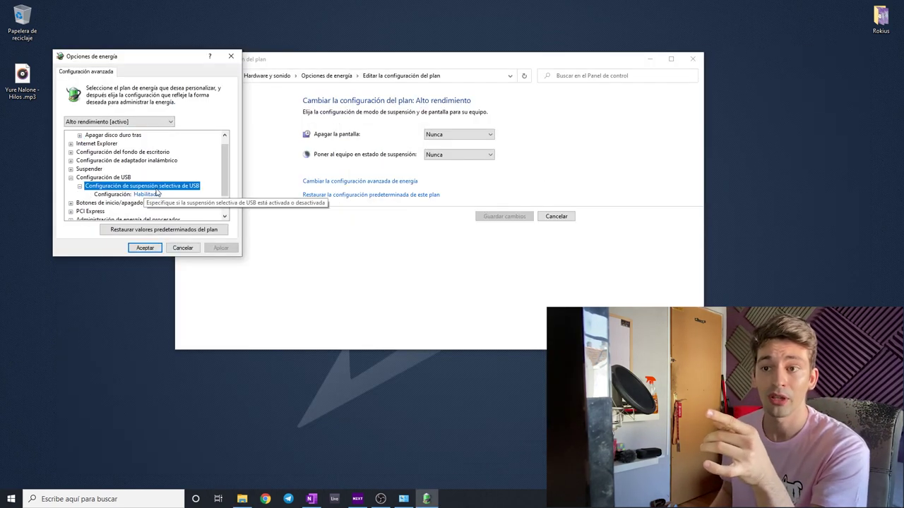
left_click(150, 194)
left_click(162, 206)
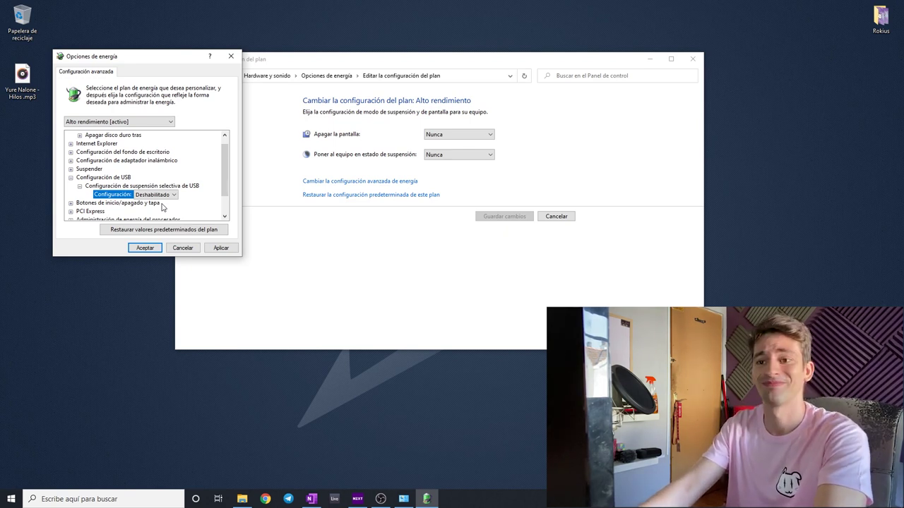
left_click(104, 178)
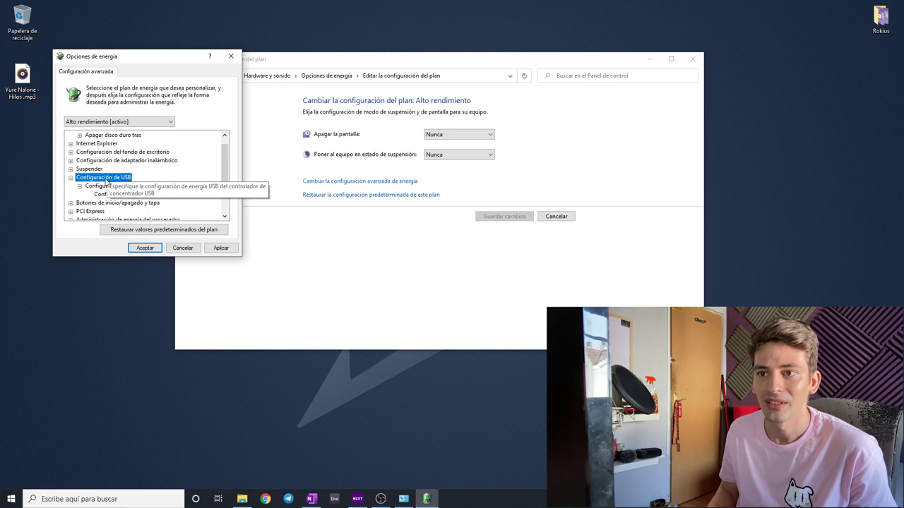
- Check the minimum and maximum processor states, then accept the advanced power settings and close the plan window
scroll(106, 182, "down", 1)
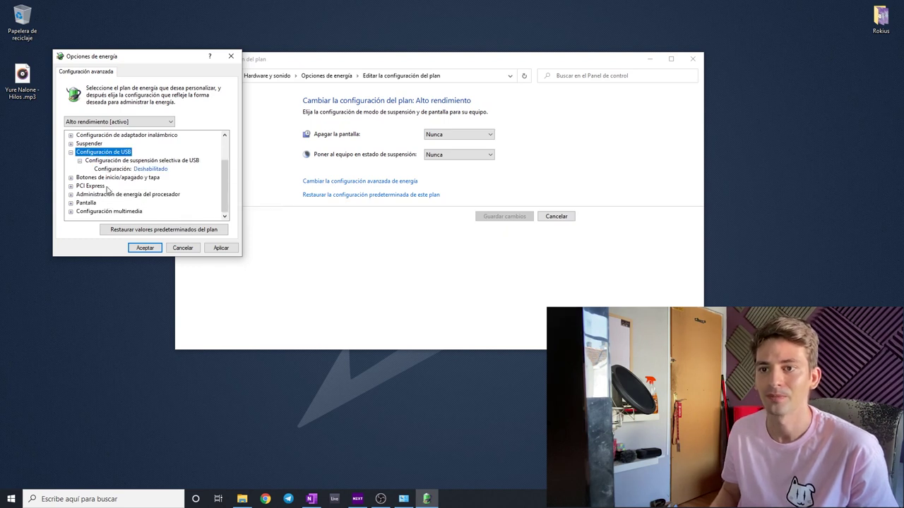
left_click(71, 195)
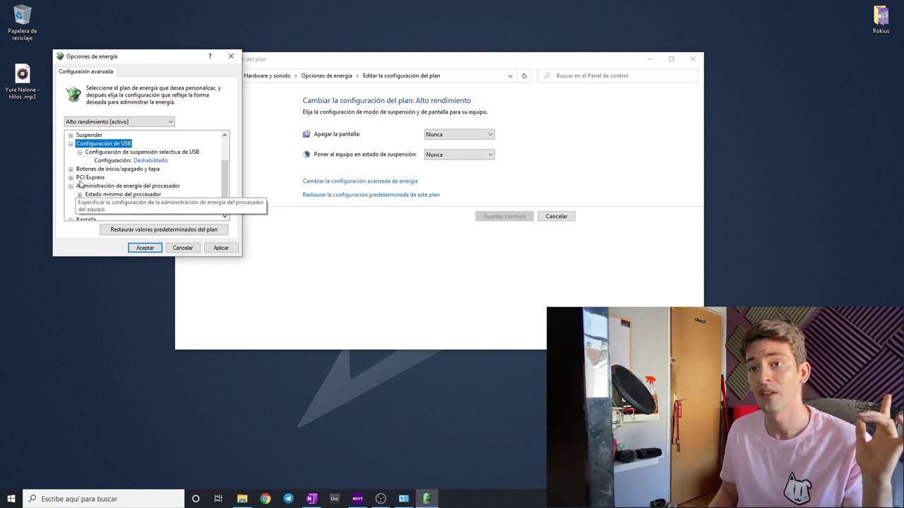
scroll(84, 180, "down", 1)
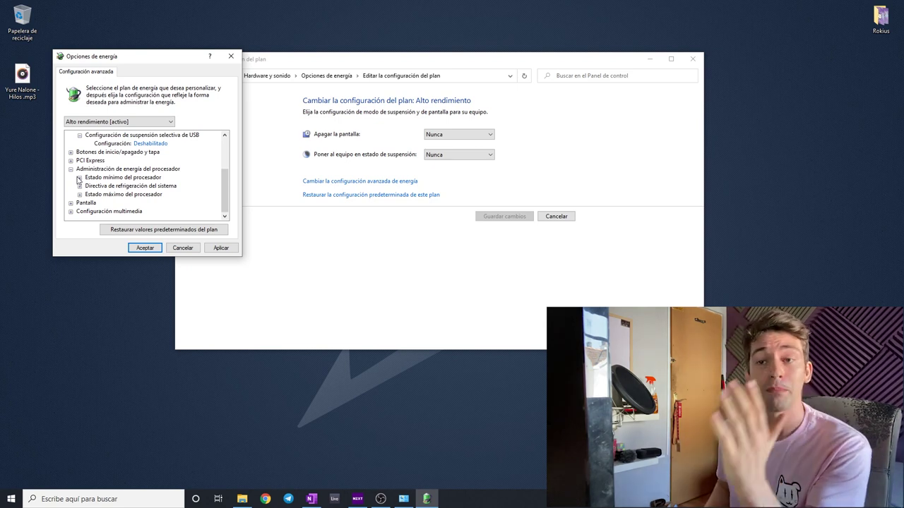
left_click(79, 178)
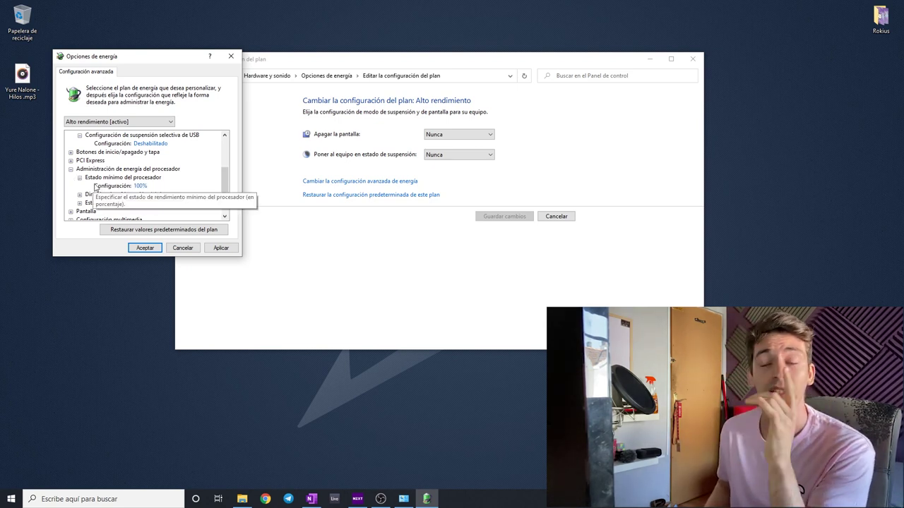
left_click(79, 203)
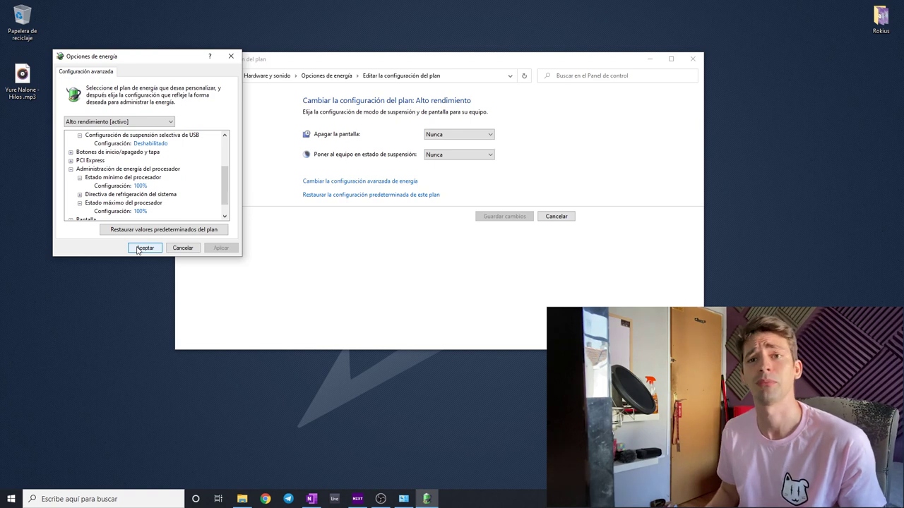
left_click(144, 248)
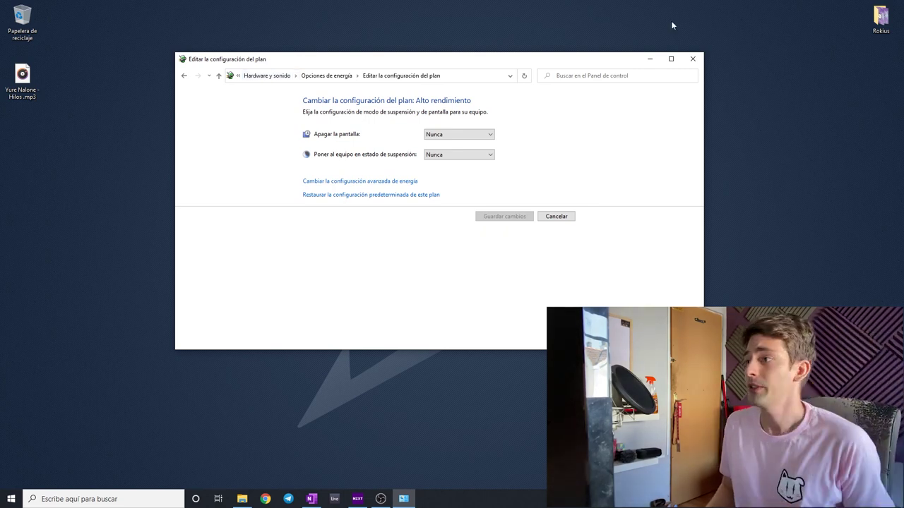
left_click(693, 58)
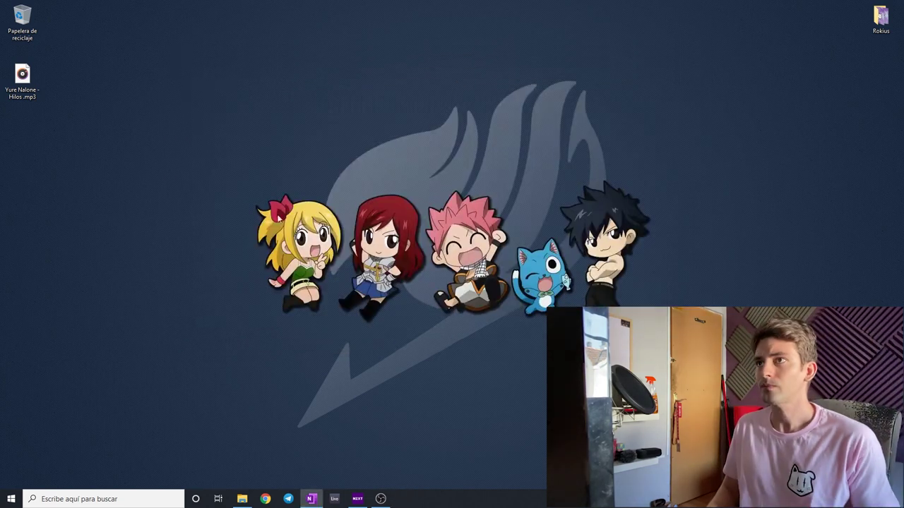
- Open the Panel de control and bring up the system sounds settings under Hardware y sonido
left_click(113, 497)
type("panel")
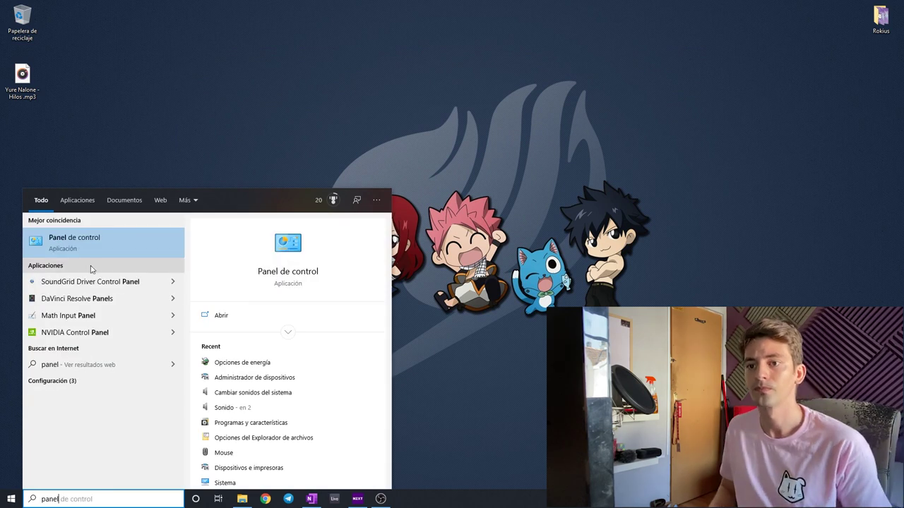
left_click(129, 249)
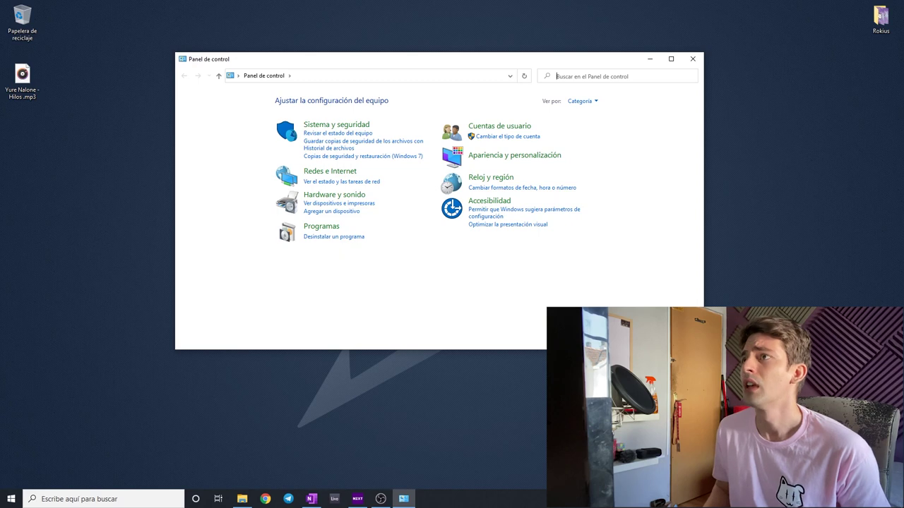
left_click(322, 195)
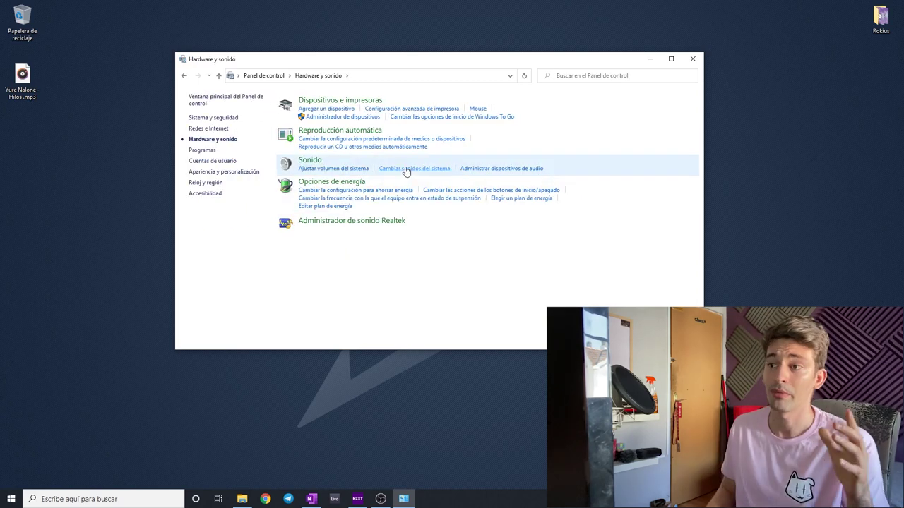
left_click(406, 169)
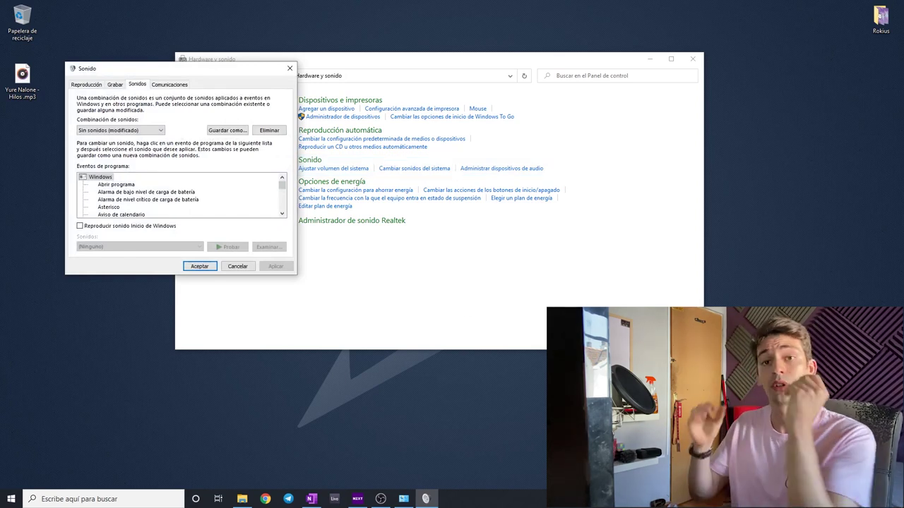
- Adjust the system volume level to try out the Windows alert sound
left_click(808, 500)
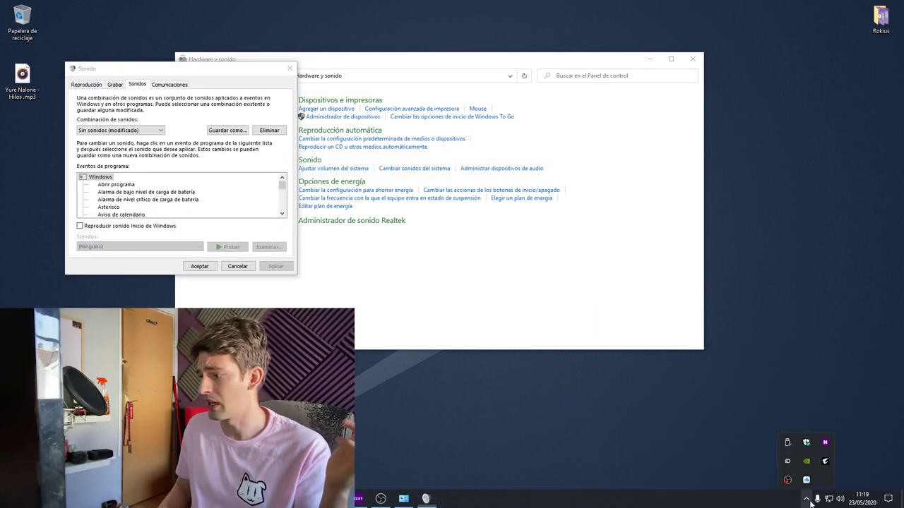
left_click(839, 499)
left_click_drag(810, 477, 871, 482)
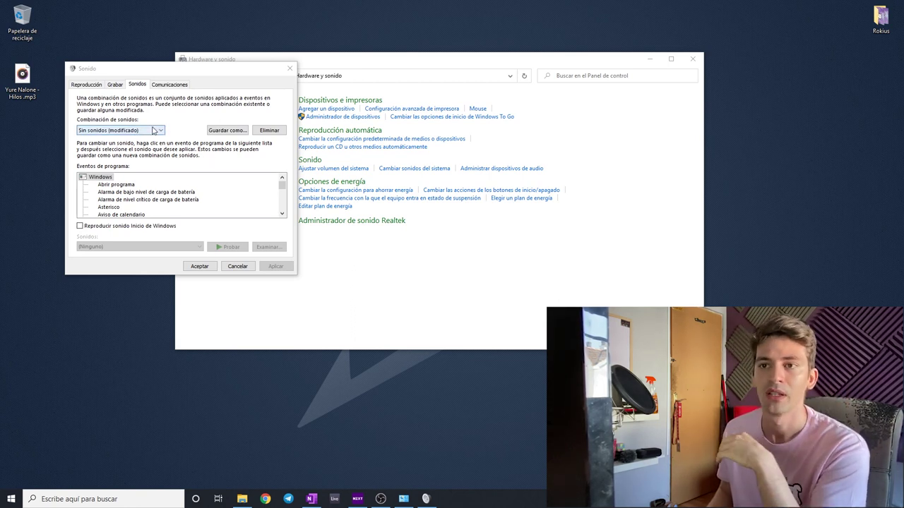
- Choose the Sin sonidos sound scheme and accept the sound settings
left_click(151, 132)
left_click(127, 149)
left_click(214, 266)
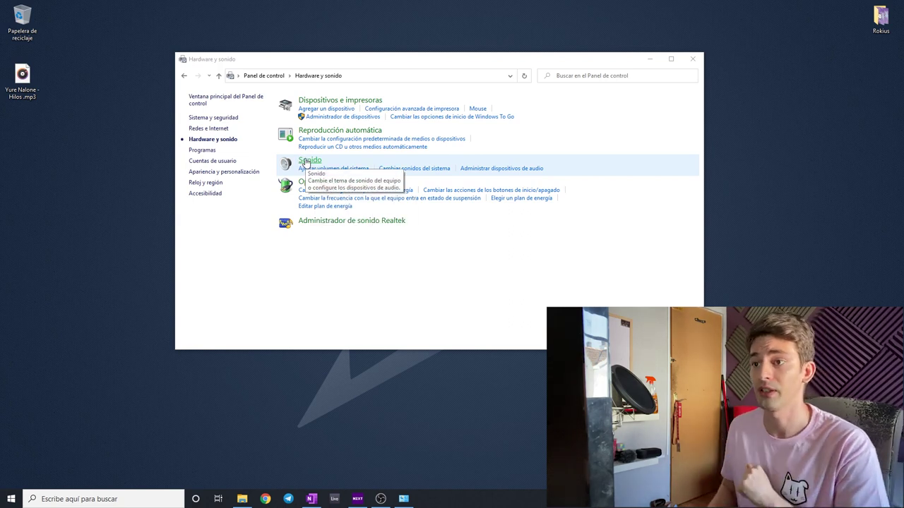
- Look through the playback devices in the Sonido settings, down to the Realtek and Waves SoundGrid outputs
left_click(312, 158)
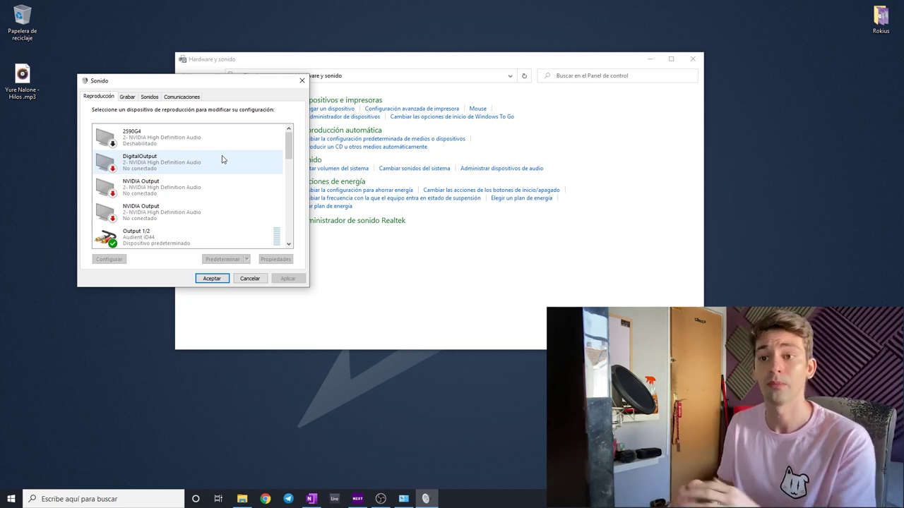
scroll(233, 169, "down", 5)
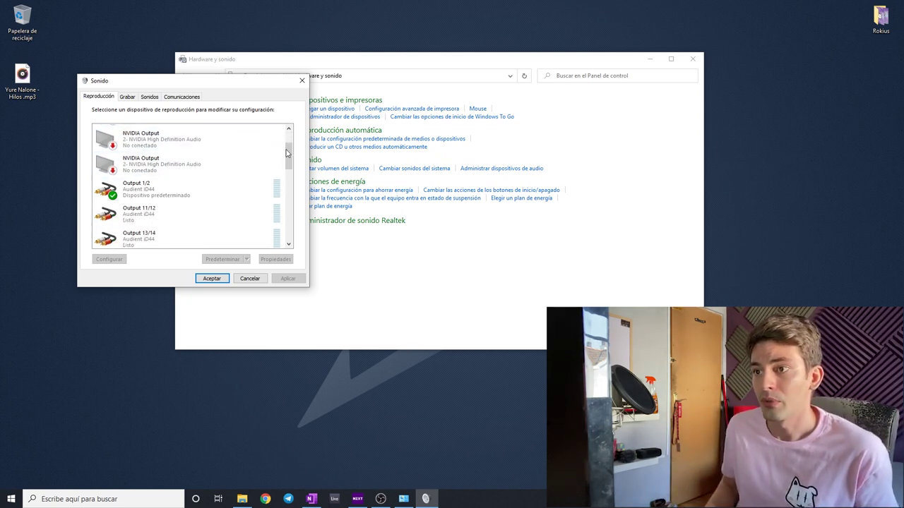
left_click_drag(290, 167, 296, 227)
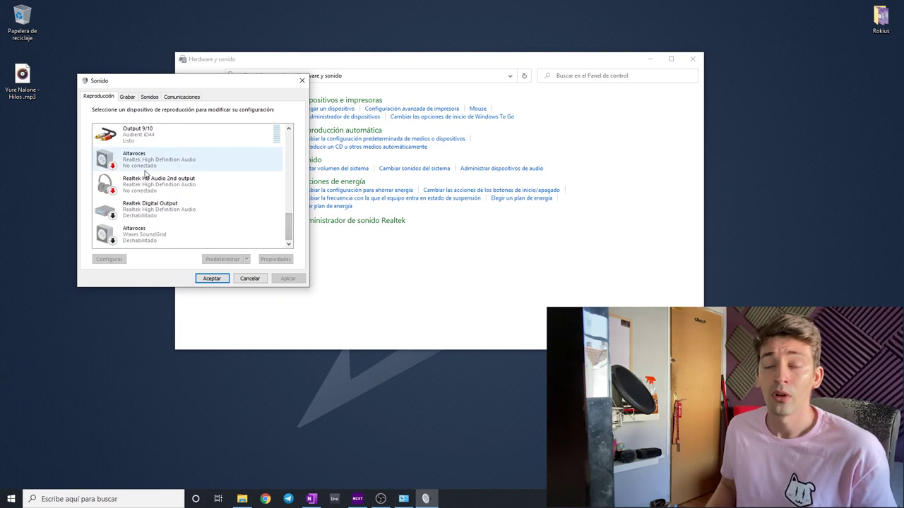
left_click_drag(289, 228, 290, 227)
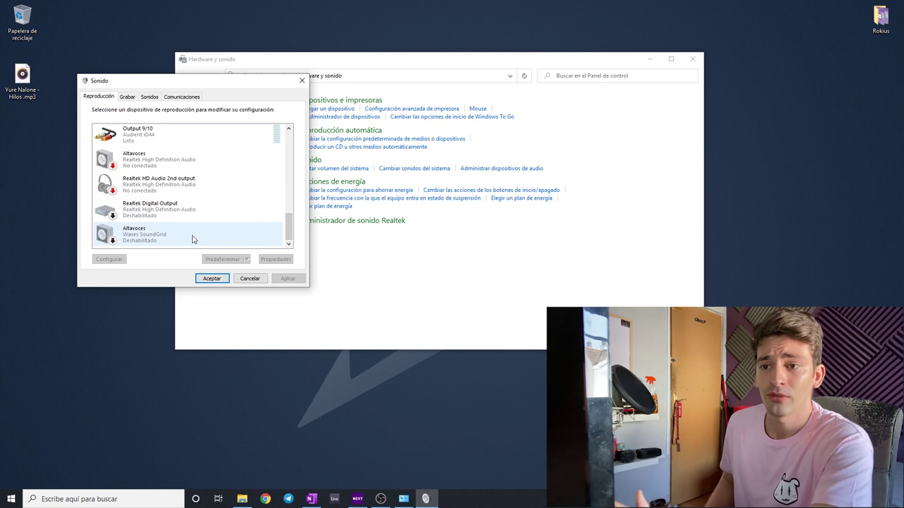
left_click(195, 211)
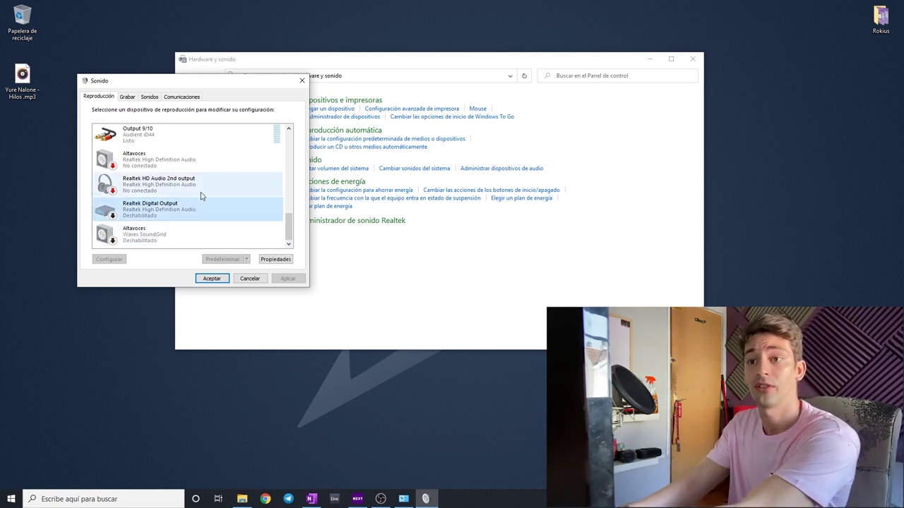
left_click(201, 194)
left_click(176, 233)
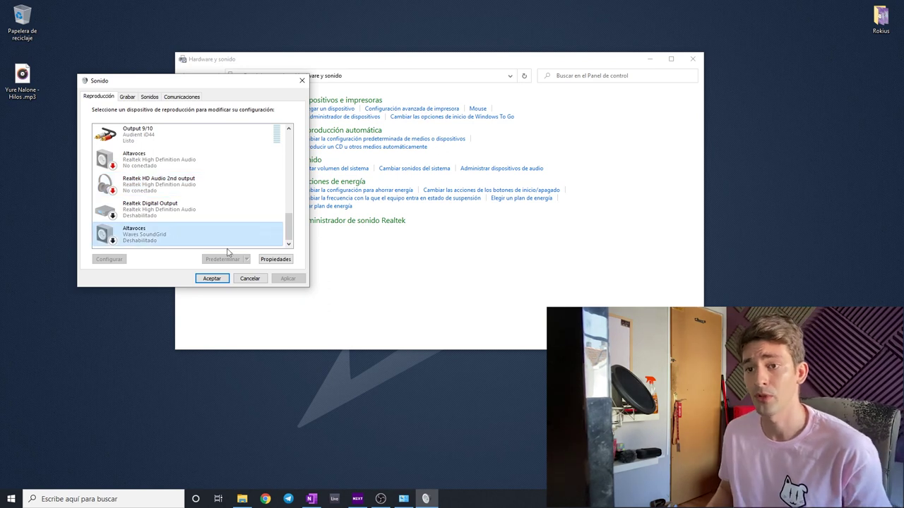
- Examine the device usage options in the properties of the Audient iD44 Output 9/10, leaving without changes
scroll(229, 194, "up", 1)
left_click(184, 143)
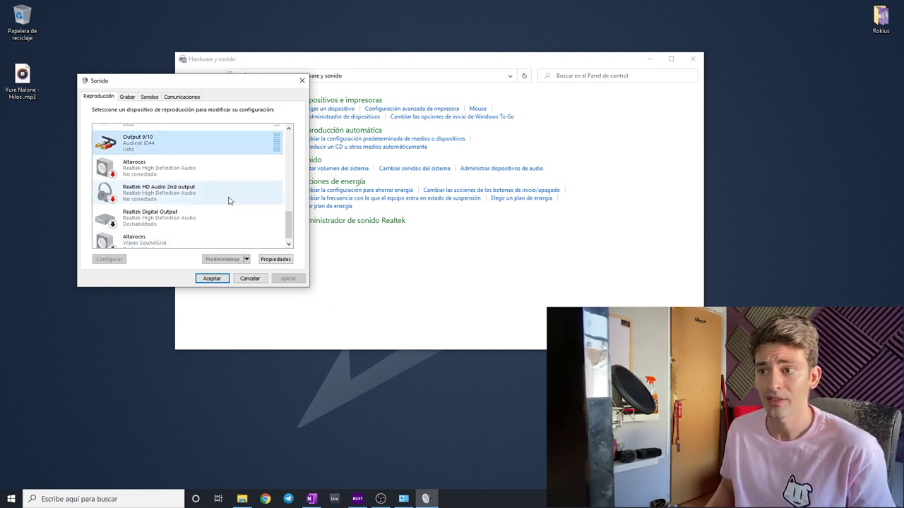
left_click(275, 259)
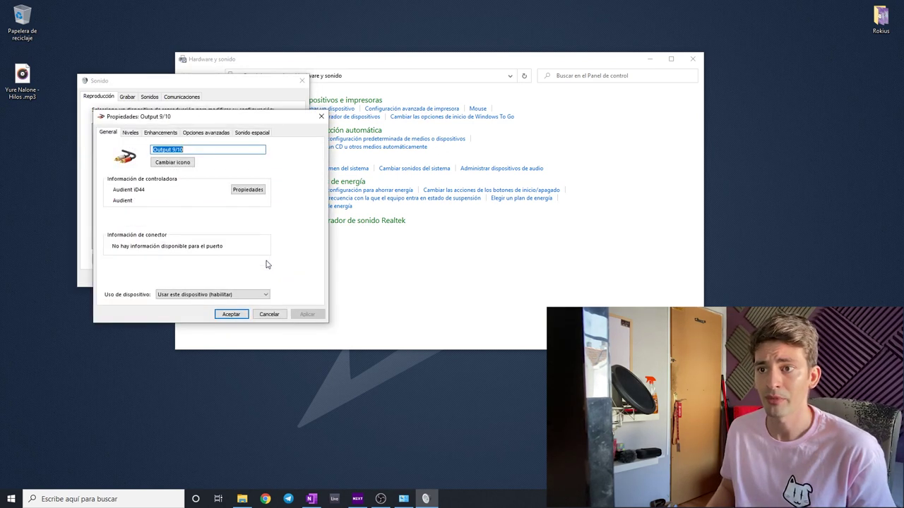
left_click(217, 295)
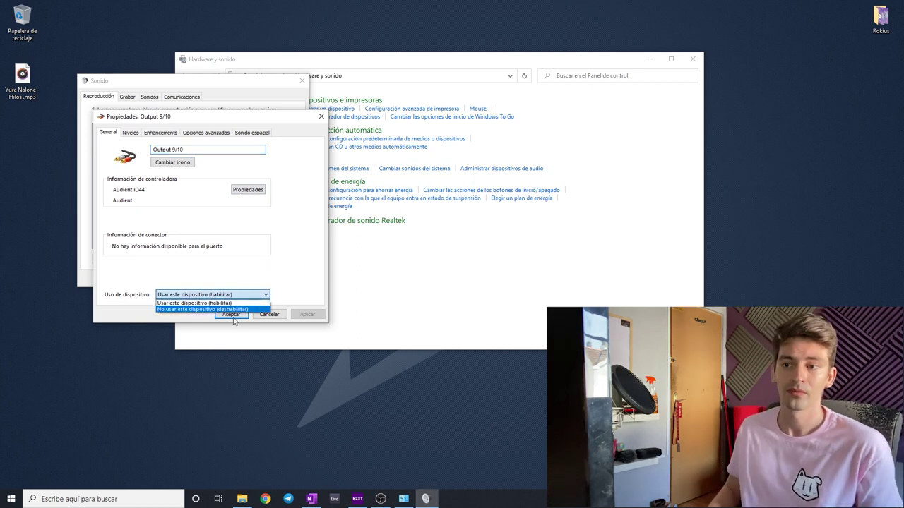
left_click(296, 263)
left_click(277, 318)
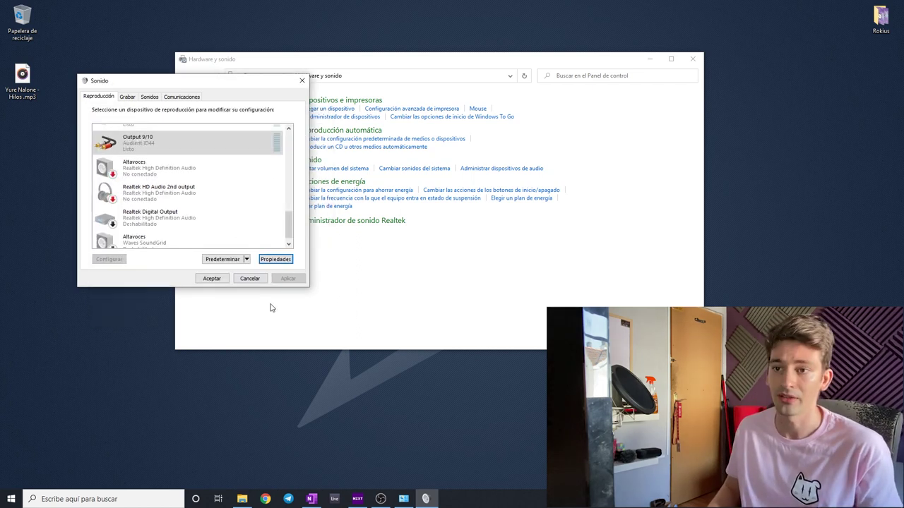
- Review the rest of the playback devices and glance at the recording device list
scroll(268, 223, "down", 1)
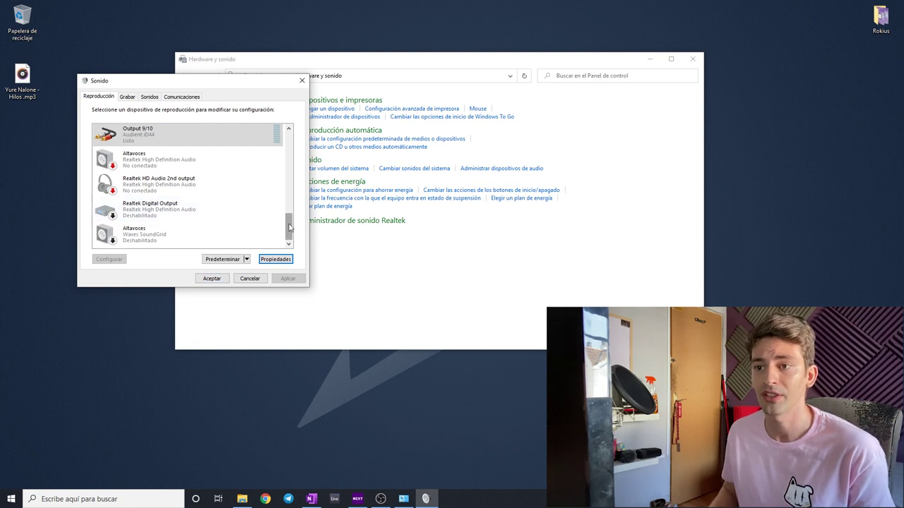
scroll(268, 223, "up", 3)
scroll(267, 223, "down", 4)
left_click(133, 98)
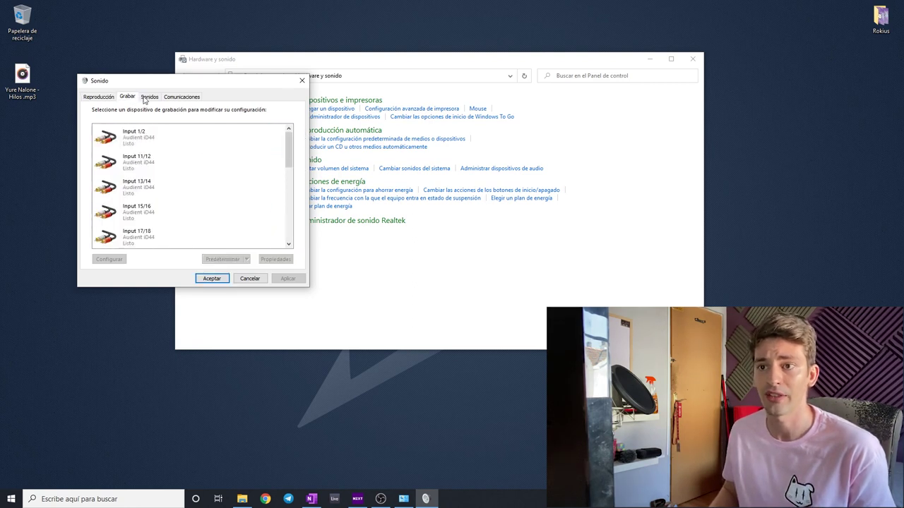
left_click(113, 99)
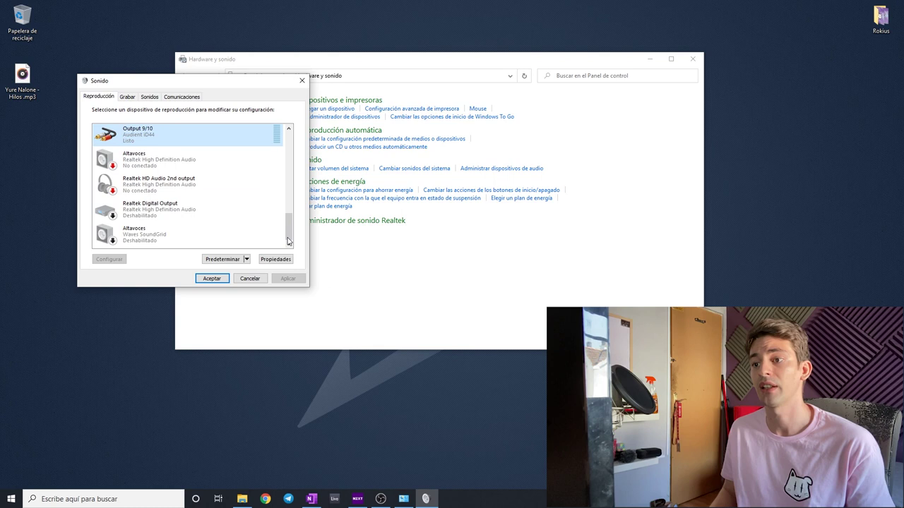
scroll(216, 125, "up", 1)
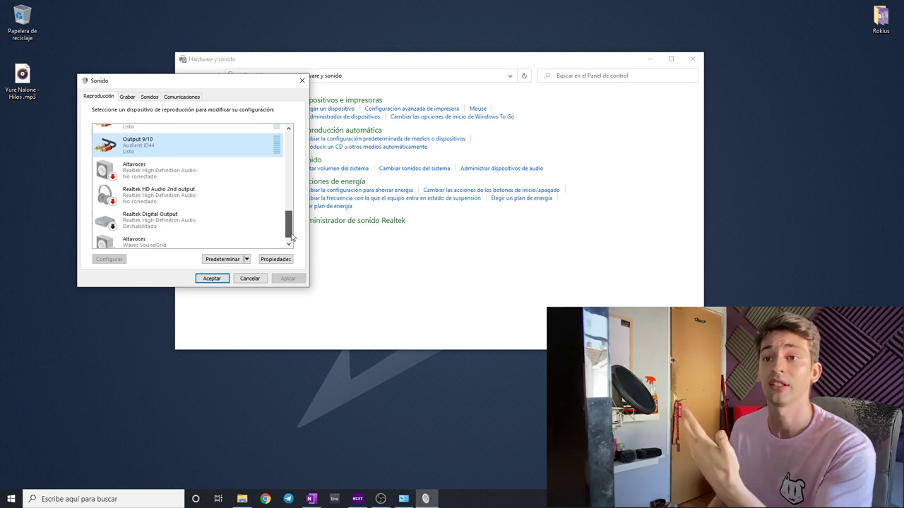
- Check the recording devices, including the Audient iD44 inputs and the HD Pro Webcam C920 microphone, and accept the sound settings
left_click(129, 97)
left_click_drag(290, 147, 287, 205)
double_click(199, 177)
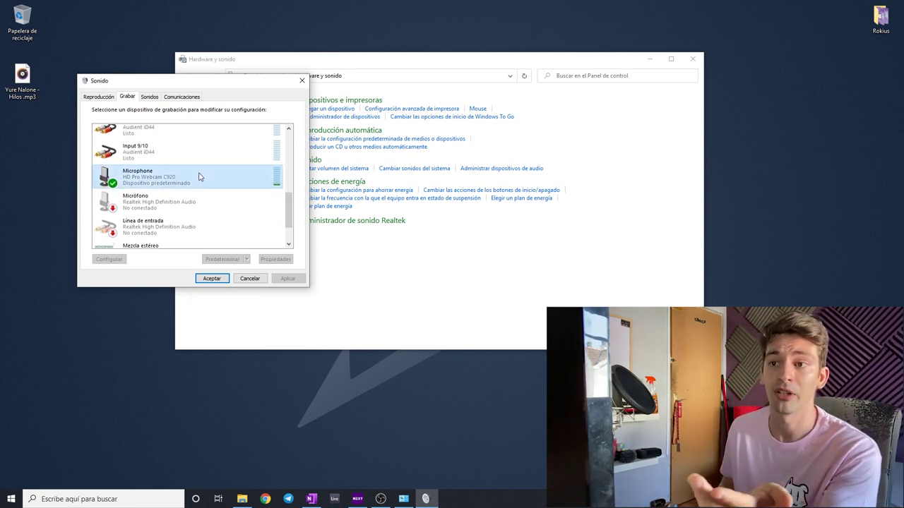
key("Escape")
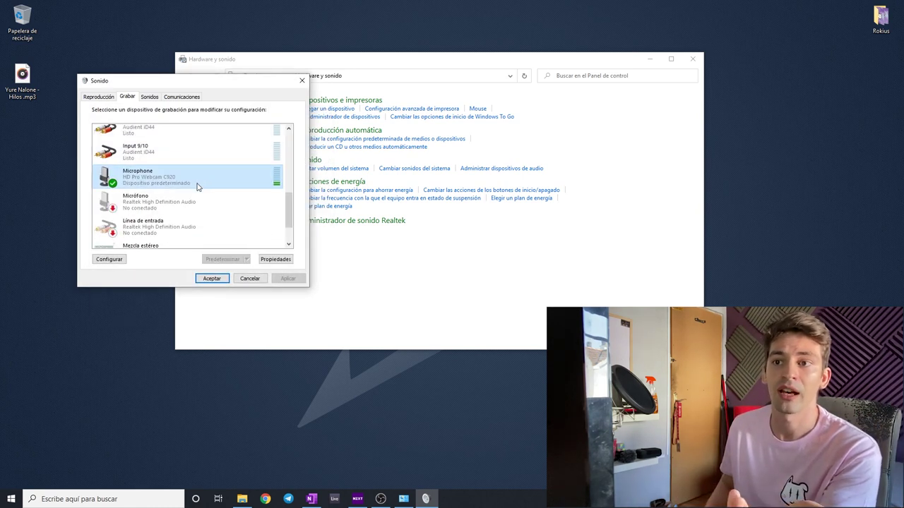
scroll(198, 176, "up", 5)
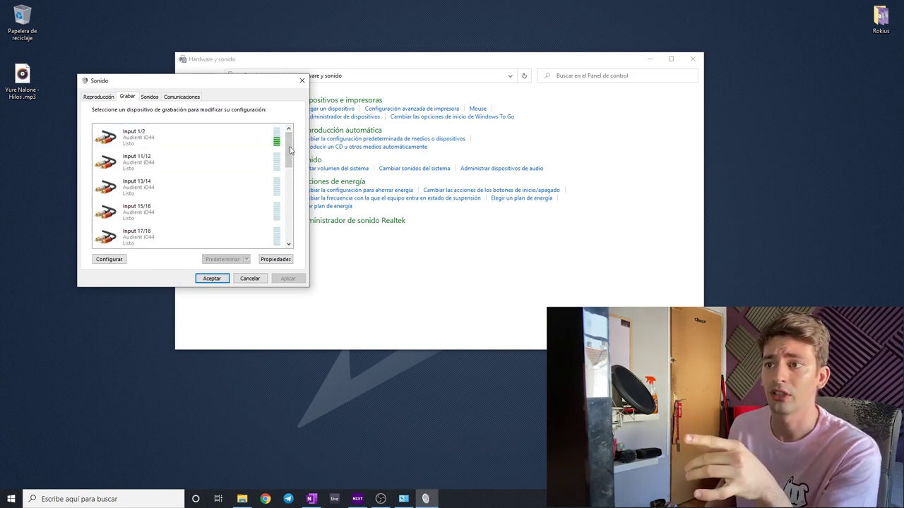
left_click_drag(290, 151, 289, 203)
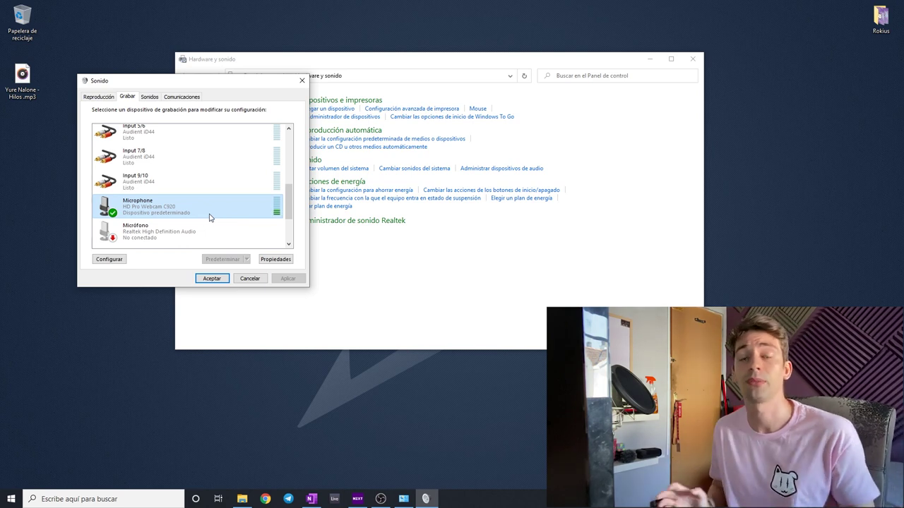
left_click(211, 278)
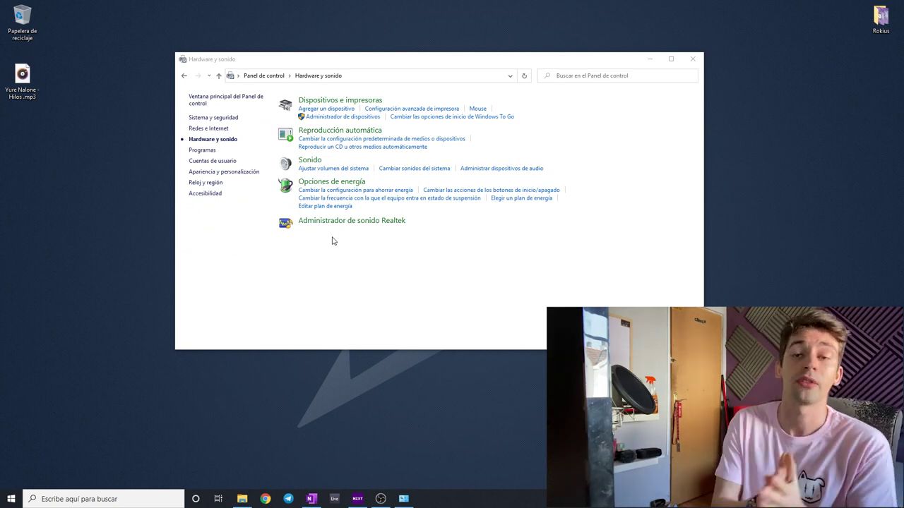
left_click(106, 498)
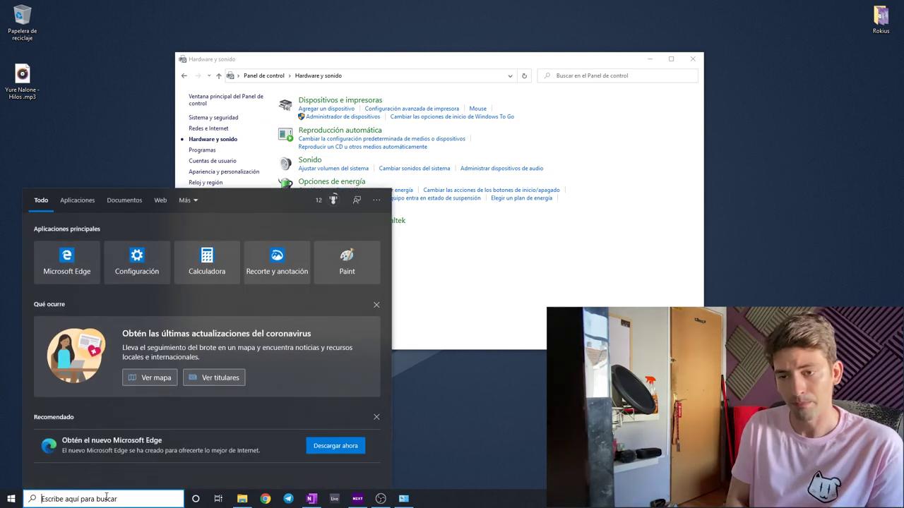
type("oabn")
key("BackSpace")
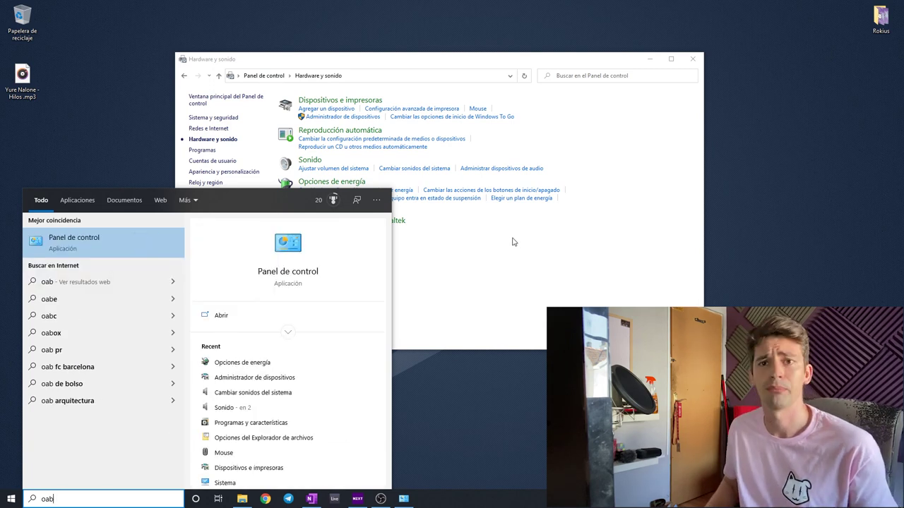
left_click(514, 242)
- Open the Administrador de dispositivos from Hardware y sonido and expand only Controladoras de bus serie universal
left_click(185, 77)
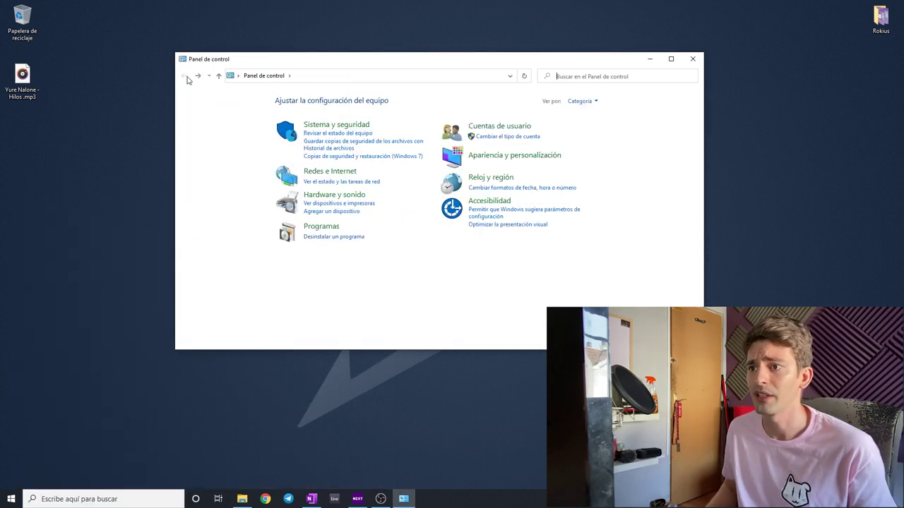
left_click(349, 197)
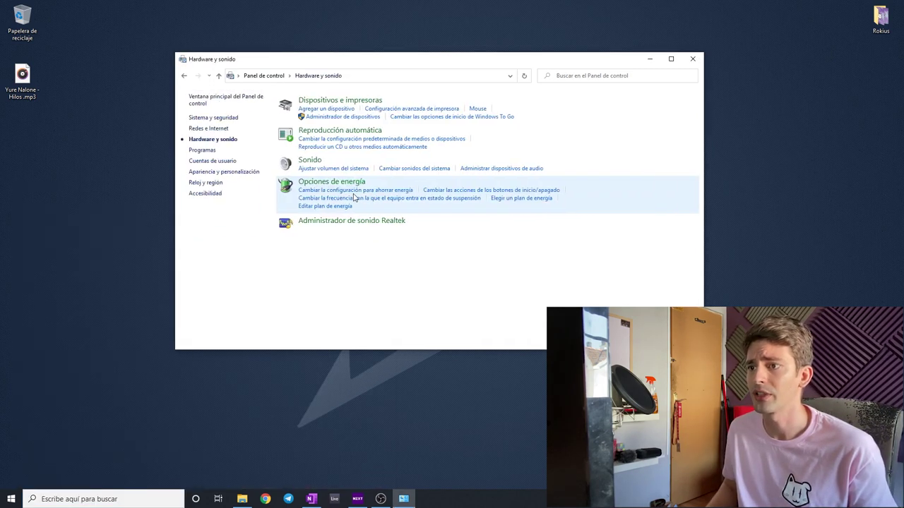
left_click(345, 120)
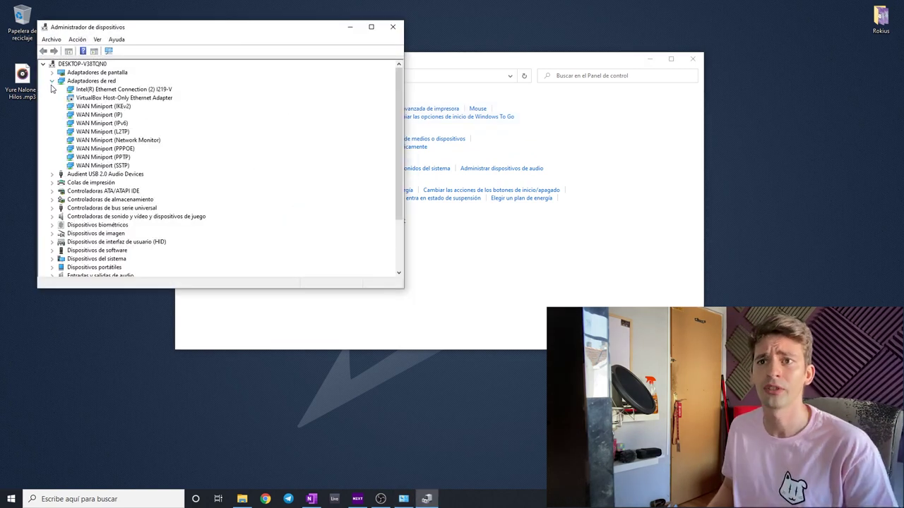
left_click(52, 81)
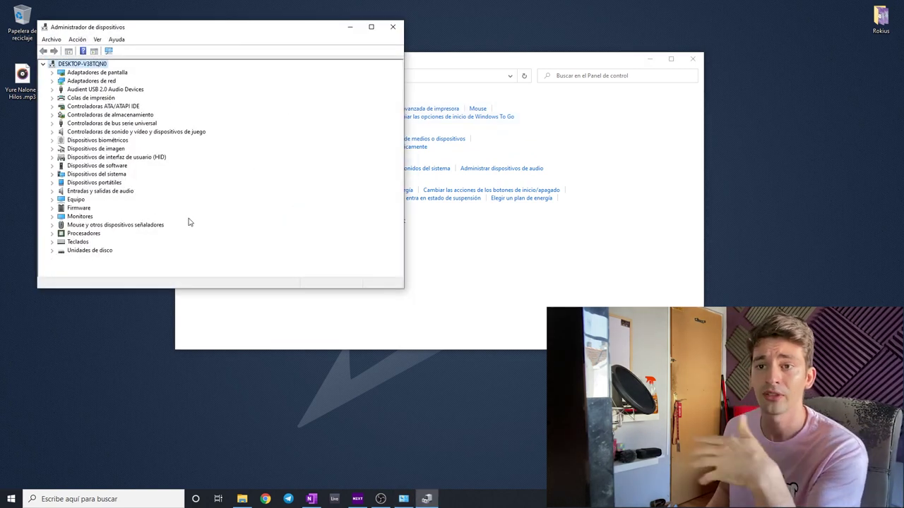
left_click(53, 124)
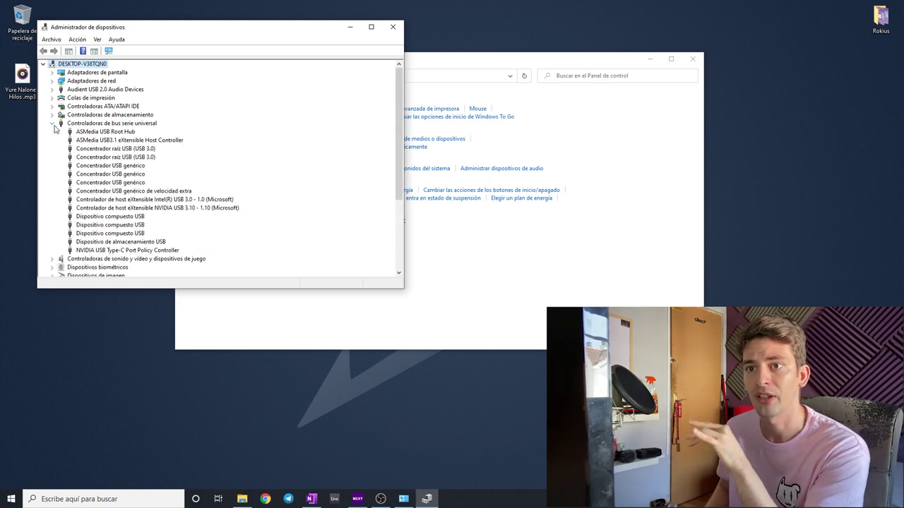
- Check the power-saving option of the first Concentrador raíz USB (USB 3.0), accept its properties, and close the Administrador de dispositivos
double_click(115, 155)
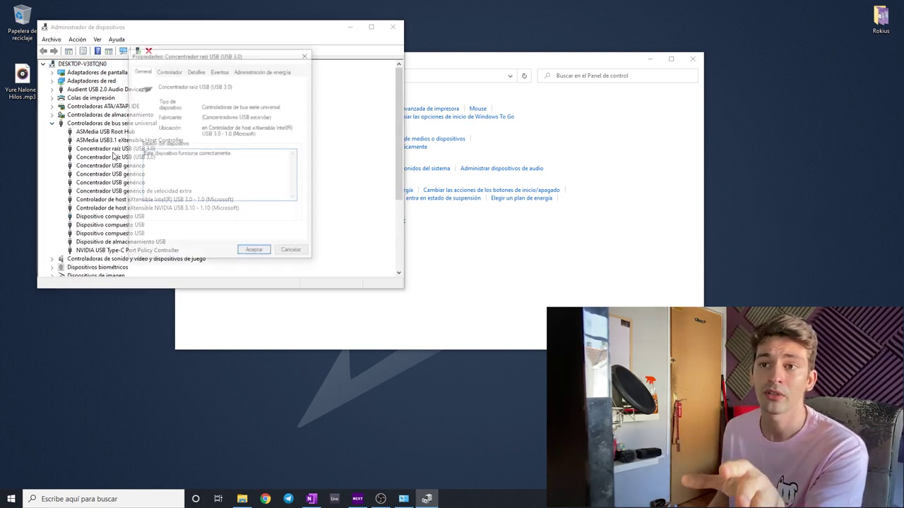
left_click(285, 249)
double_click(109, 149)
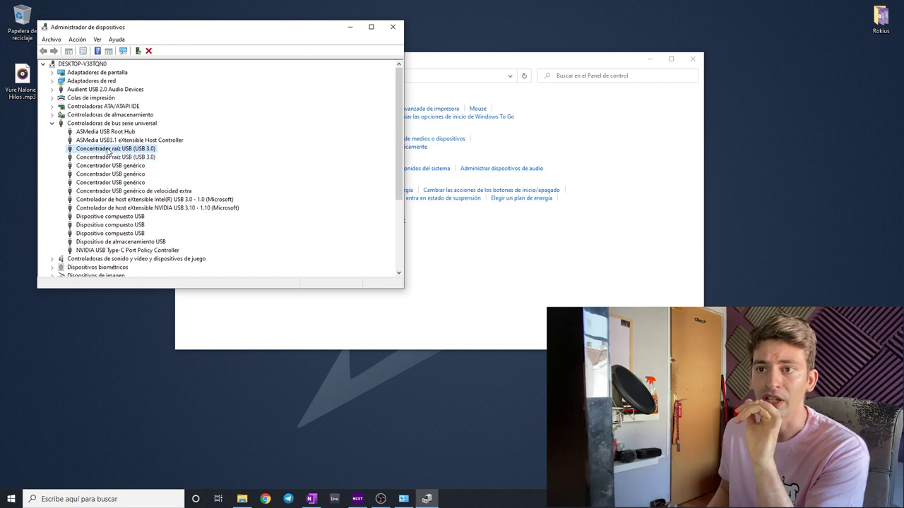
left_click(262, 70)
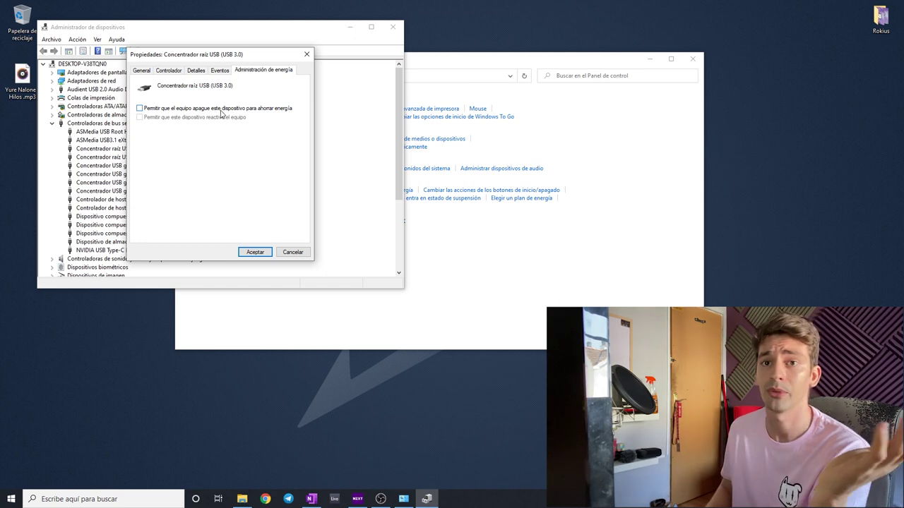
left_click(254, 252)
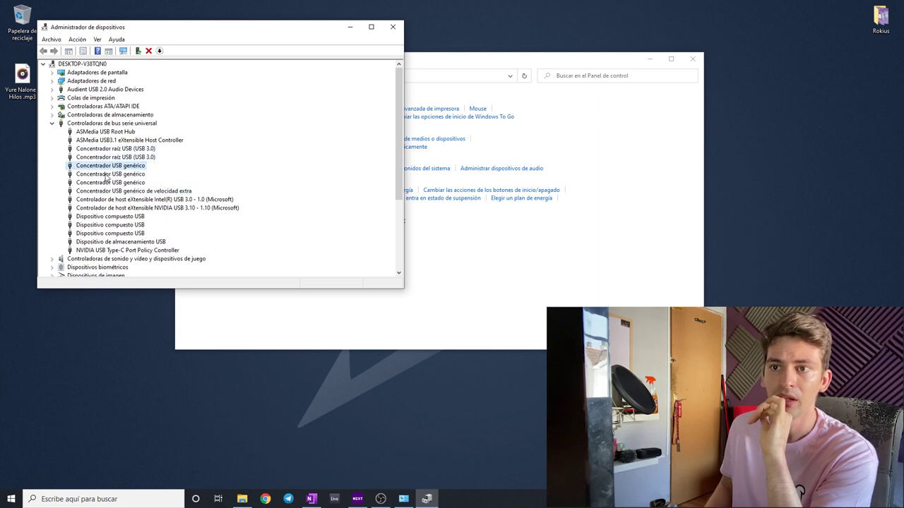
left_click(105, 183)
left_click(393, 27)
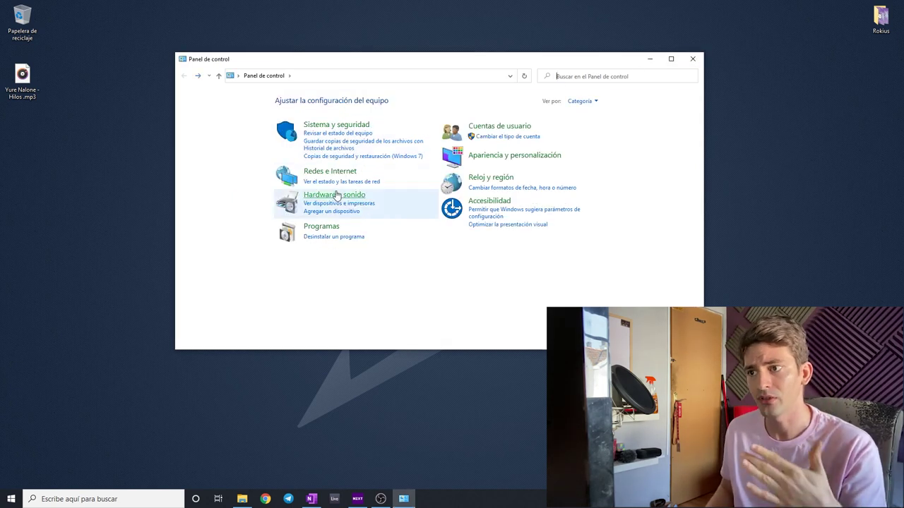
- Reopen the Administrador de dispositivos from Hardware y sonido and expand only Unidades de disco
left_click(329, 194)
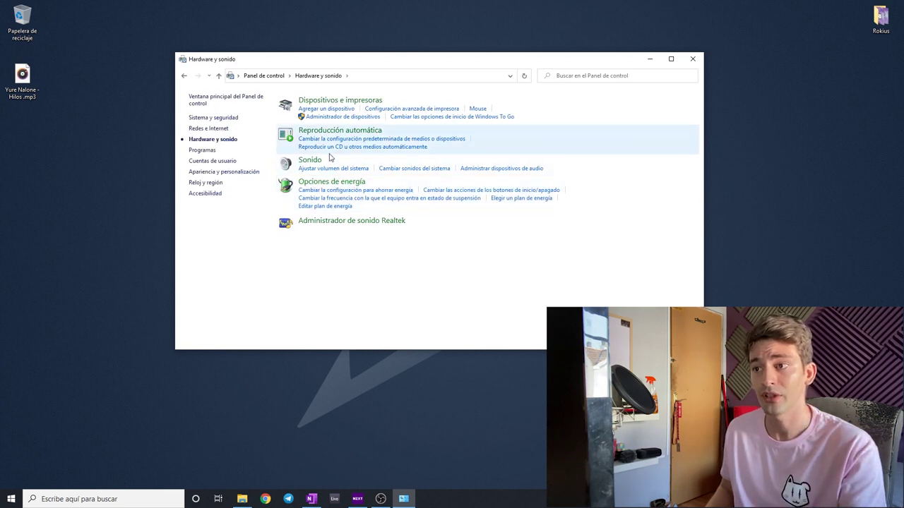
left_click(344, 118)
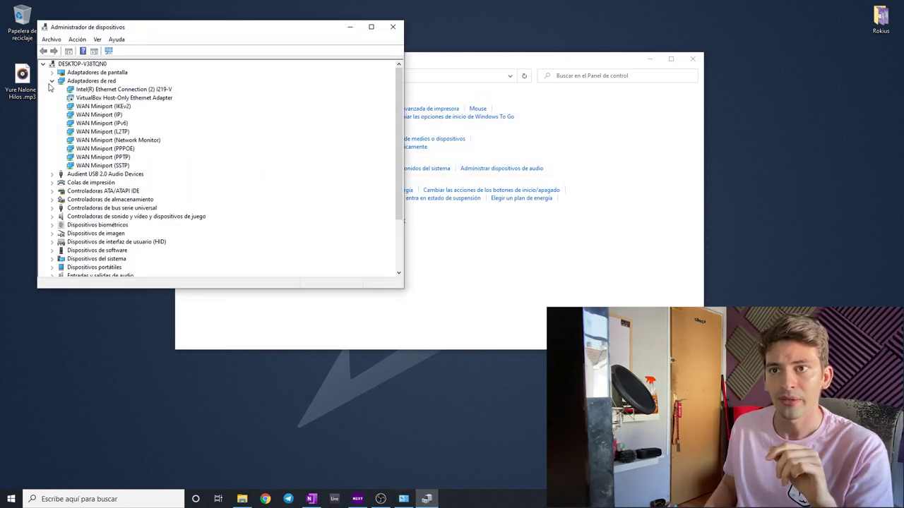
left_click(51, 81)
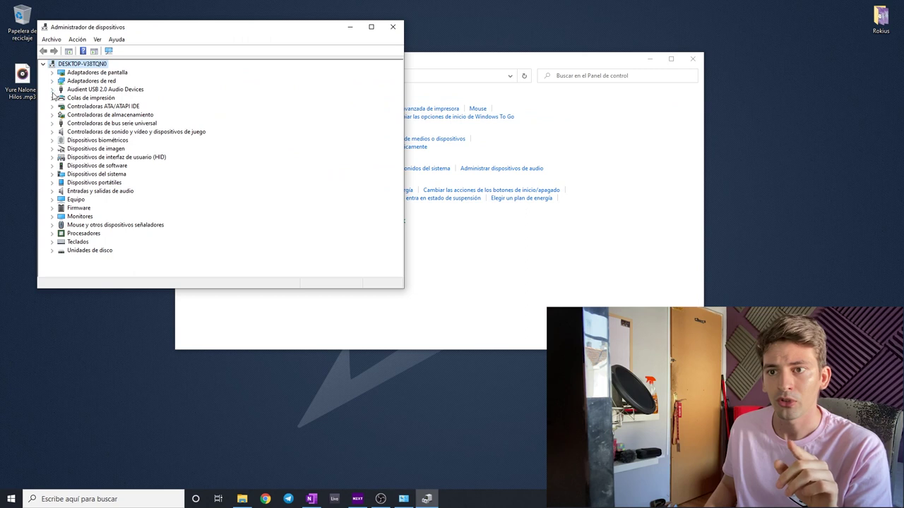
left_click(52, 250)
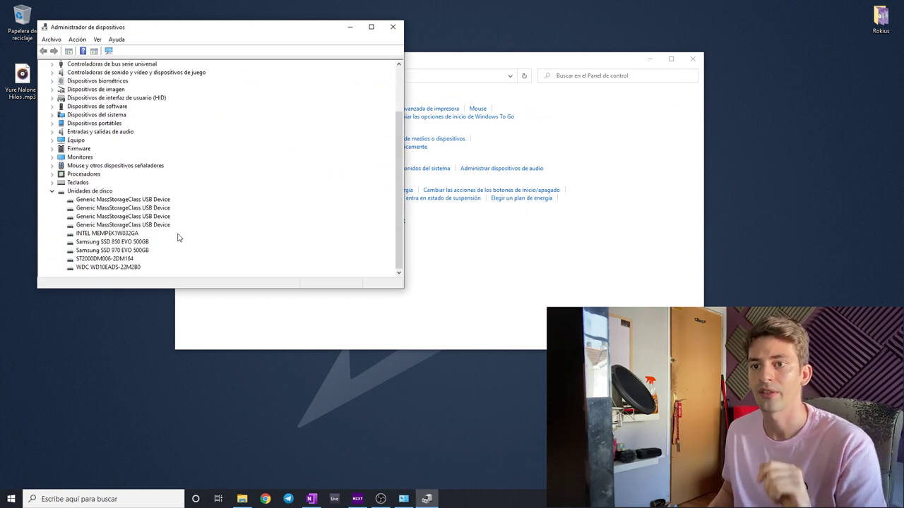
- Set Desactivar el vaciado de caché de escritura de Windows for the Samsung SSD 970 EVO 500GB and close the device and Control Panel windows
left_click(128, 250)
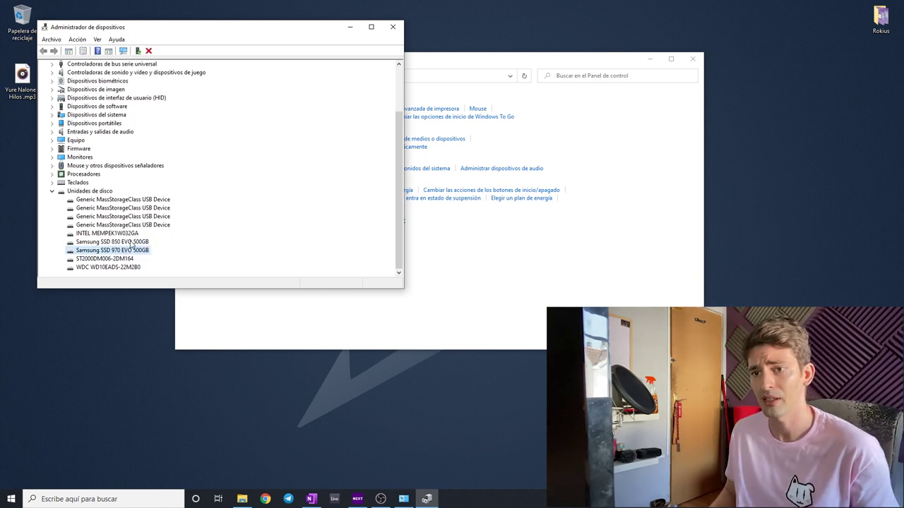
right_click(132, 253)
left_click(163, 296)
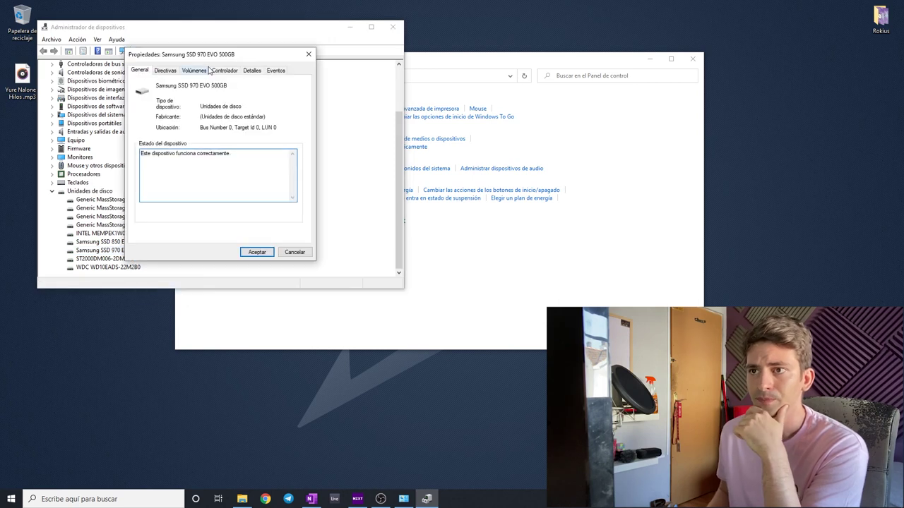
left_click(165, 70)
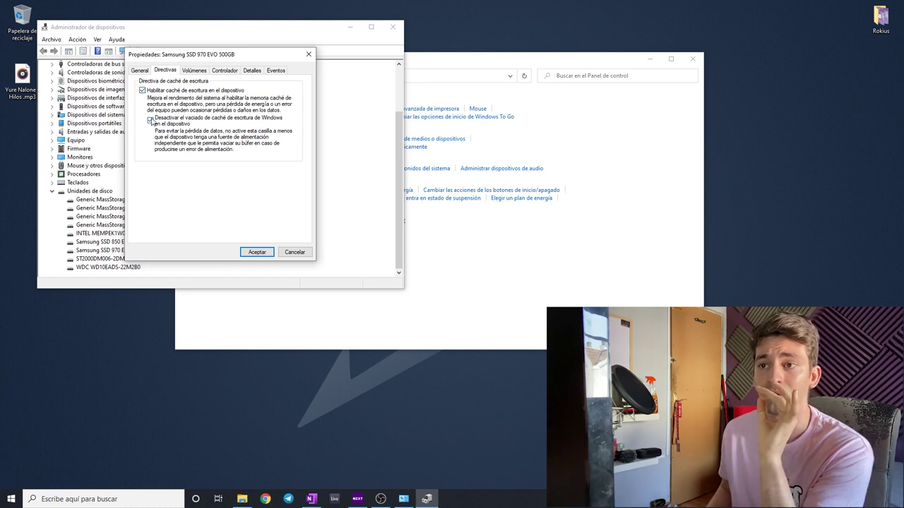
left_click(150, 120)
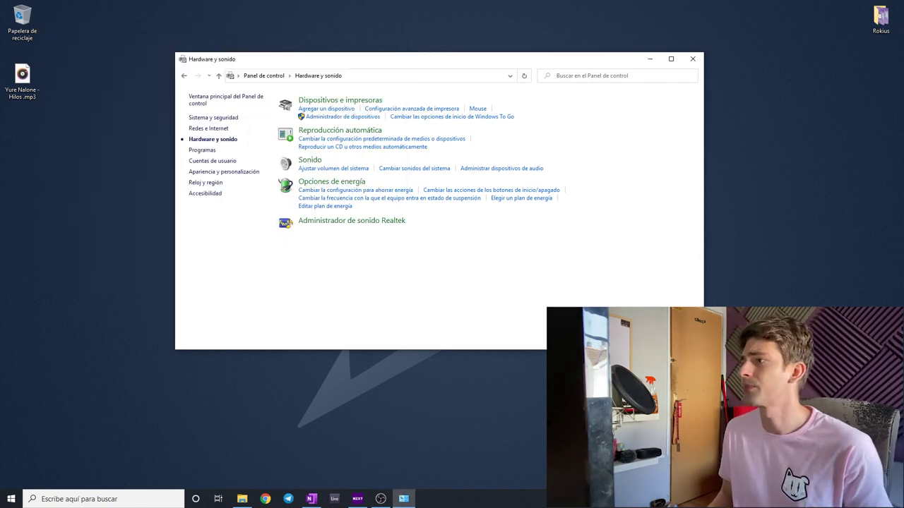
left_click(693, 59)
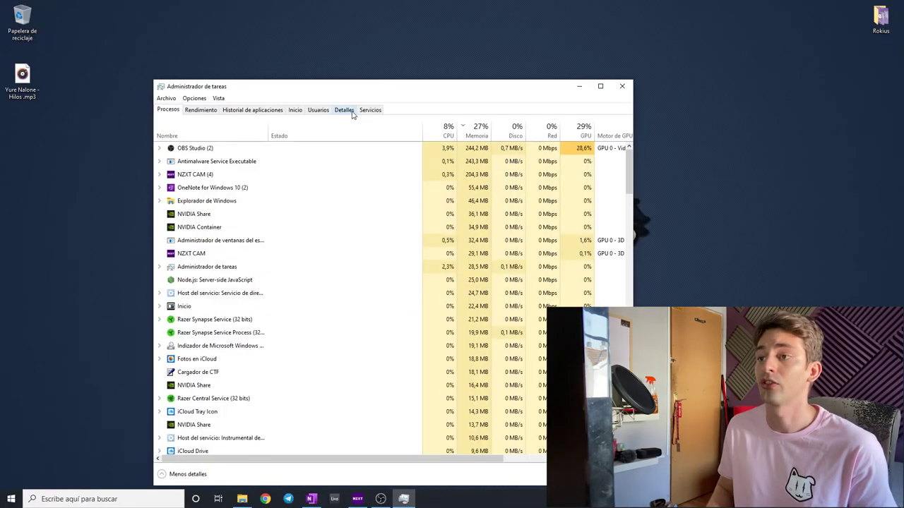
- Review the startup programs in the Administrador de tareas, including the options available for EpicGamesLauncher and Fotos en iCloud
left_click(302, 111)
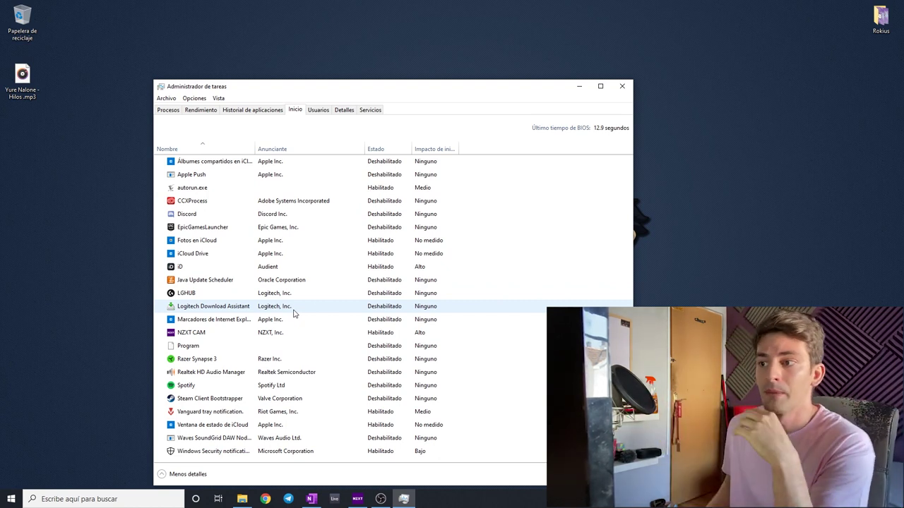
right_click(281, 227)
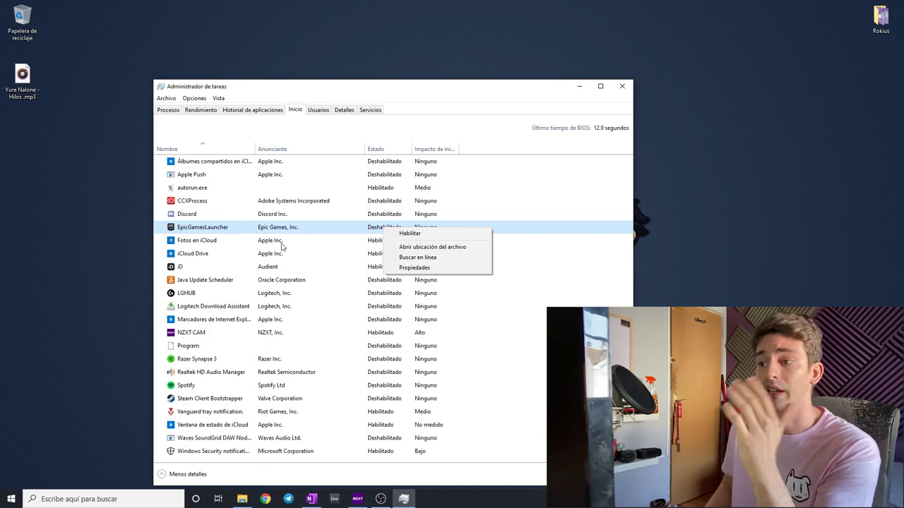
right_click(285, 242)
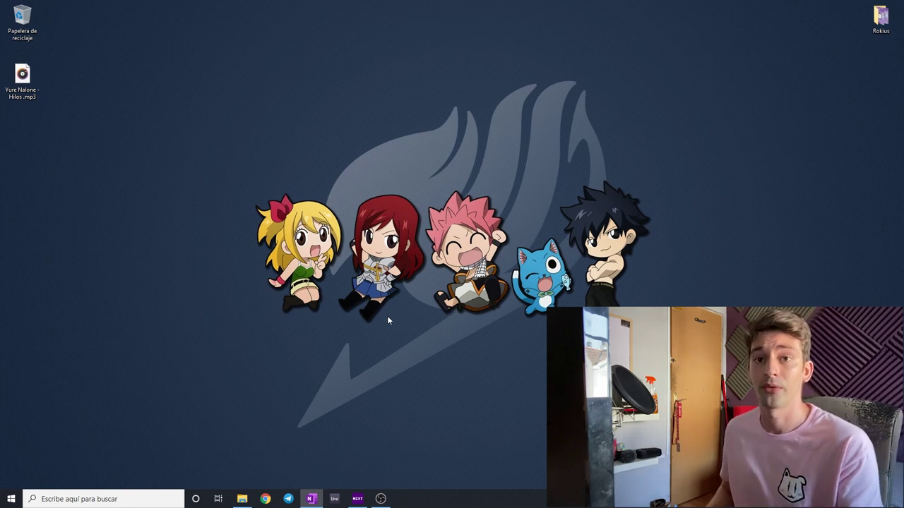
- Search Windows for "sistema" and open the Sistema page of the Panel de control
left_click(88, 500)
type("sitem")
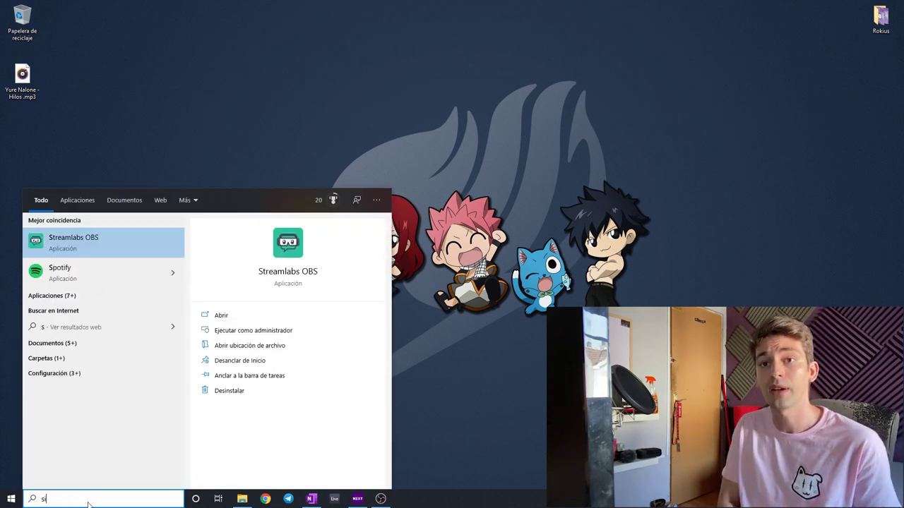
key("BackSpace")
key("BackSpace")
key("BackSpace")
type("stema")
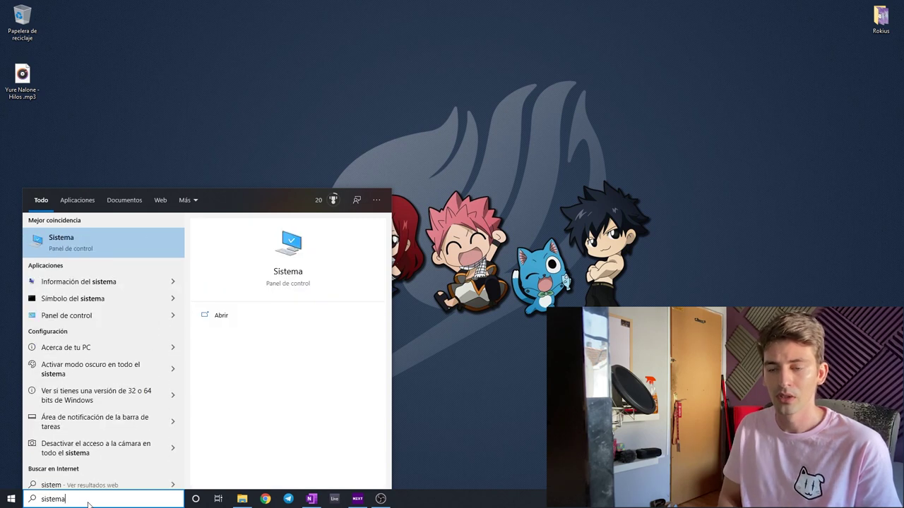
left_click(72, 253)
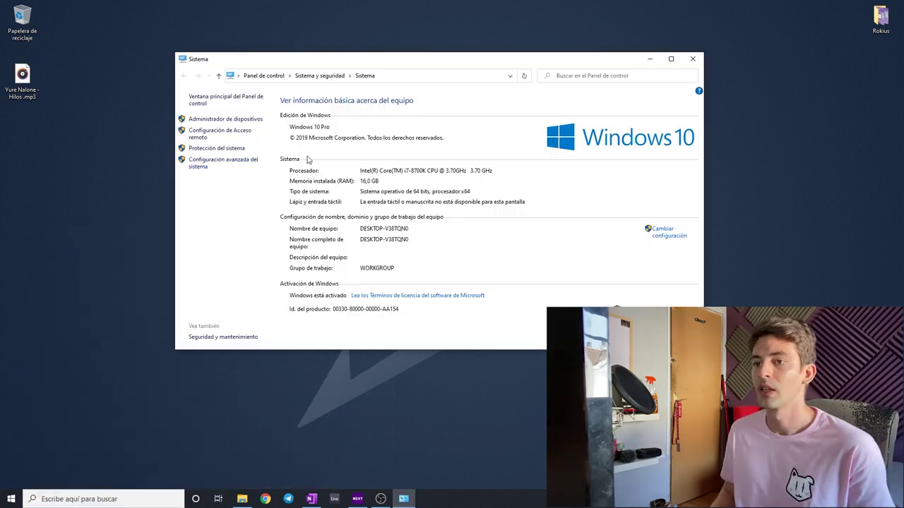
- Review the Efectos visuales in the advanced system performance options, accept them, and close the Sistema windows
left_click(201, 167)
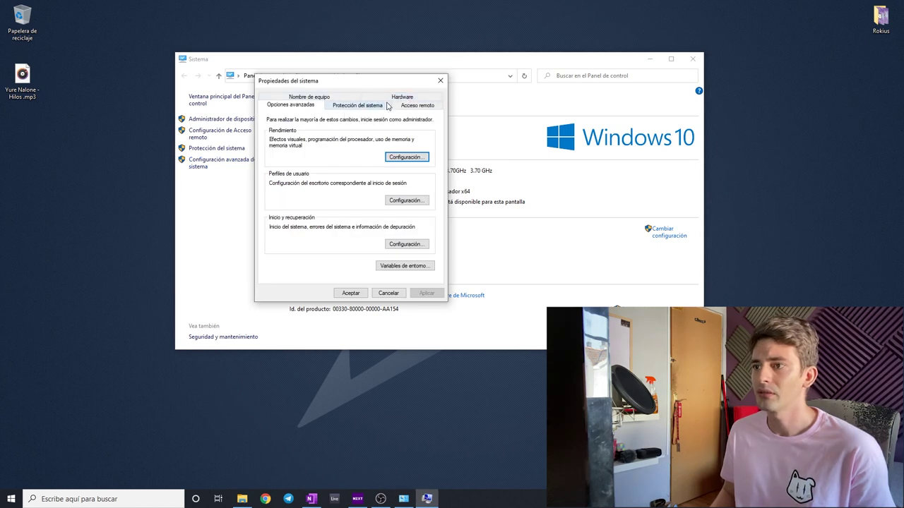
left_click(395, 159)
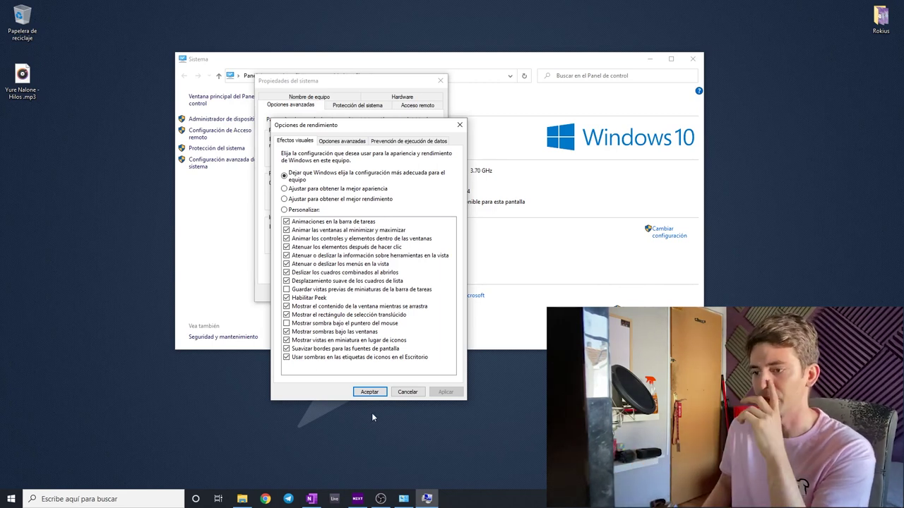
left_click(369, 392)
left_click(440, 80)
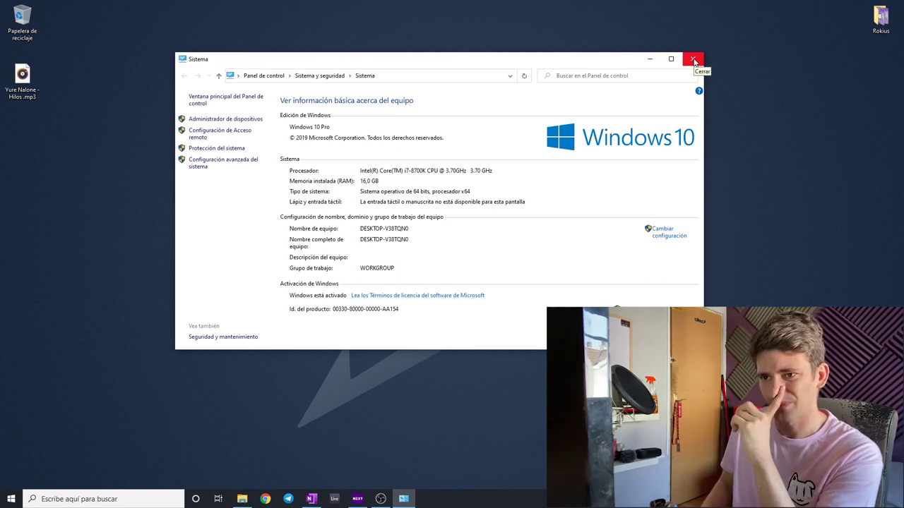
left_click(693, 62)
- Search Windows for "priv", open Configuración de privacidad, and review its General options and permission categories
key("super")
type("priv")
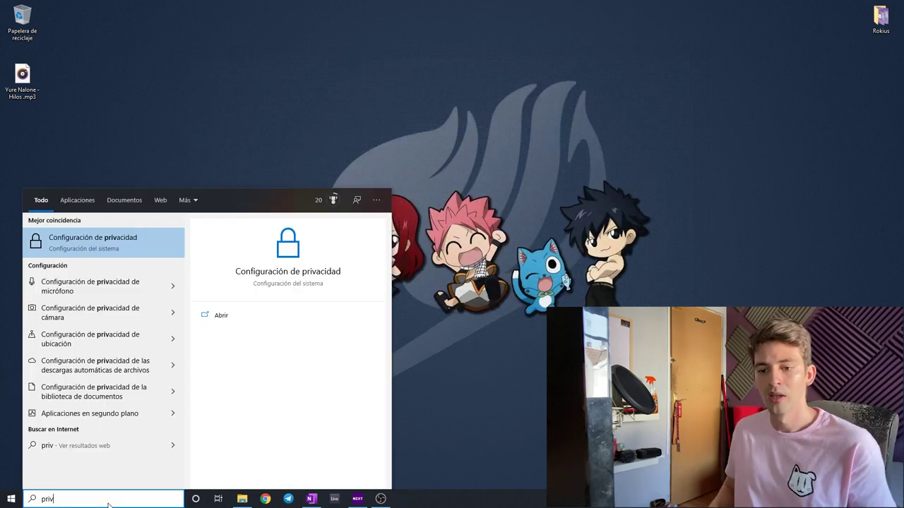
left_click(107, 240)
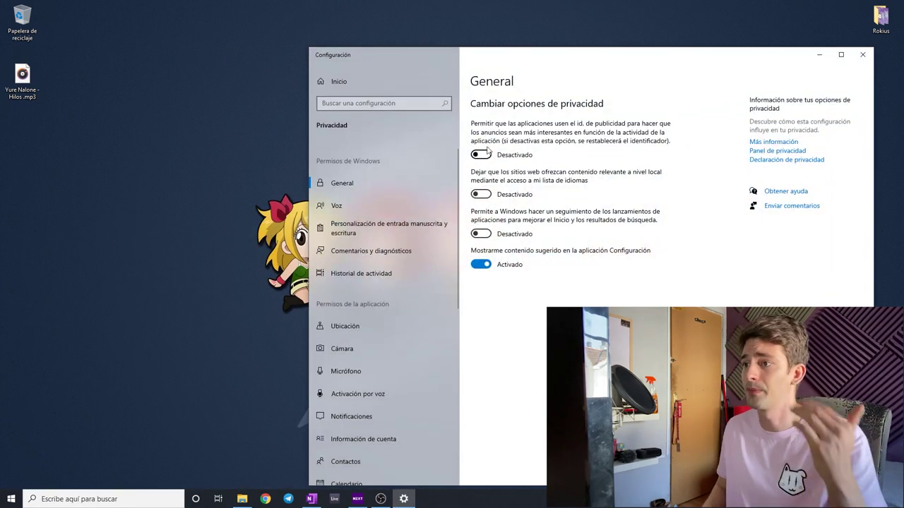
left_click_drag(561, 63, 443, 30)
scroll(234, 221, "down", 2)
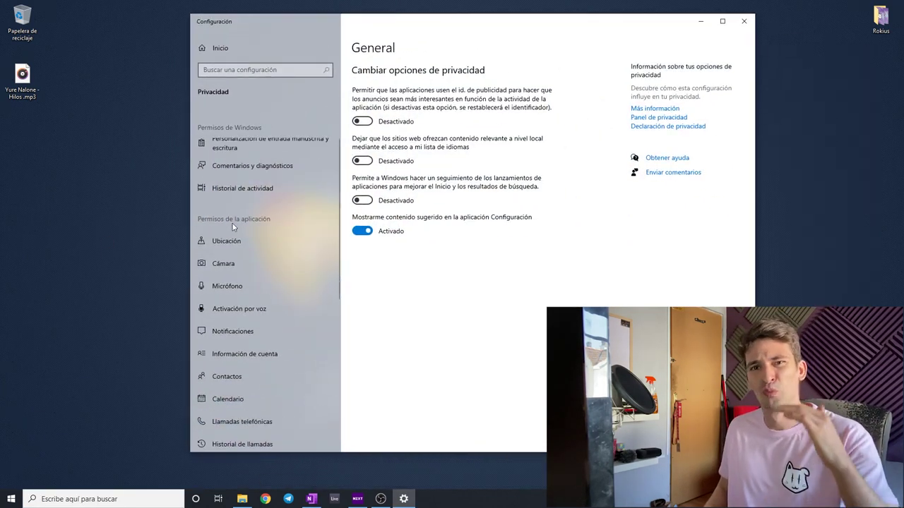
scroll(290, 236, "up", 1)
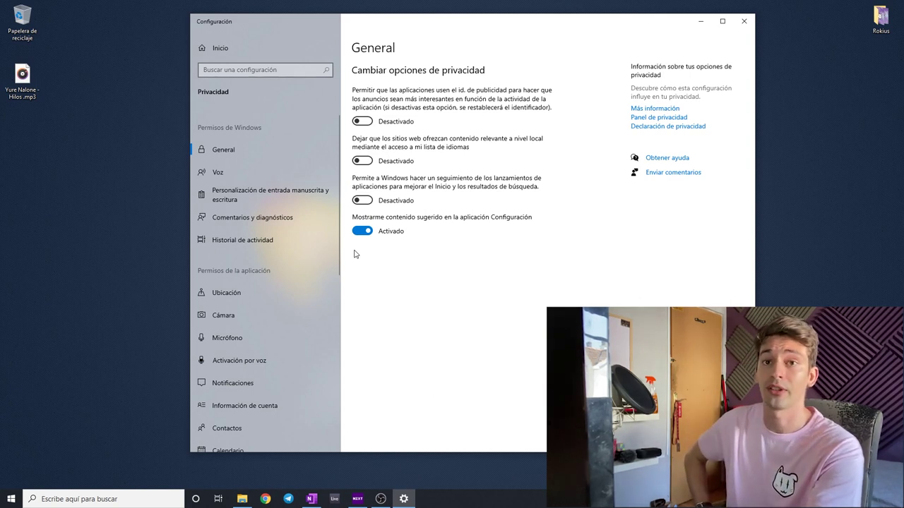
- Review the Windows privacy permissions for Voz, Personalización de entrada manuscrita y escritura, Comentarios y diagnósticos, and Historial de actividad
left_click(310, 172)
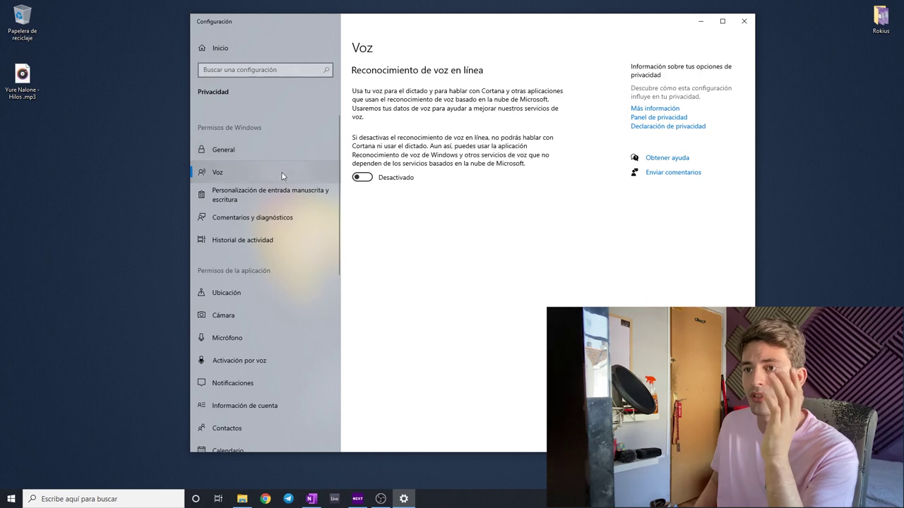
left_click(283, 194)
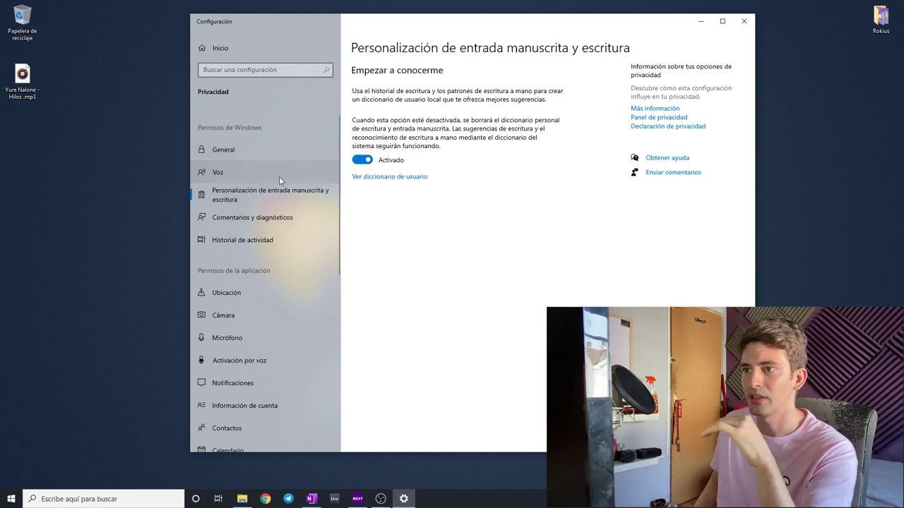
left_click(258, 216)
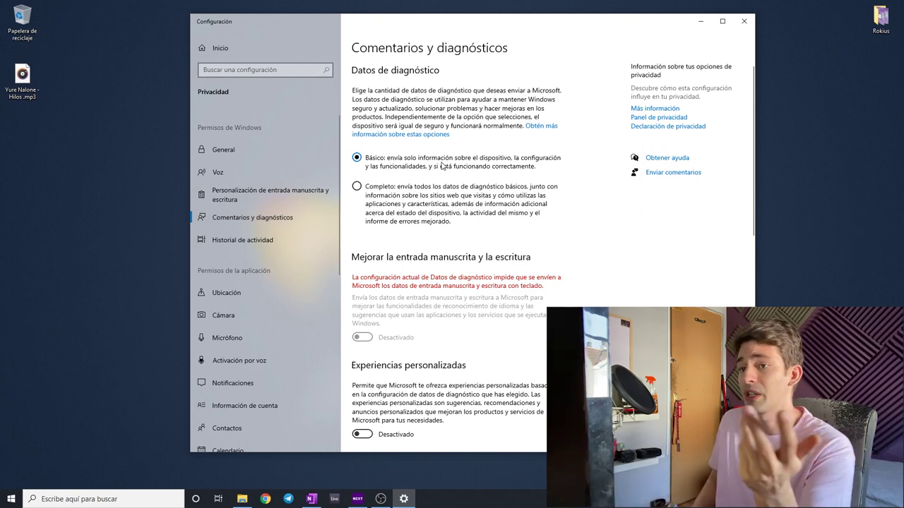
left_click(267, 241)
scroll(389, 203, "down", 1)
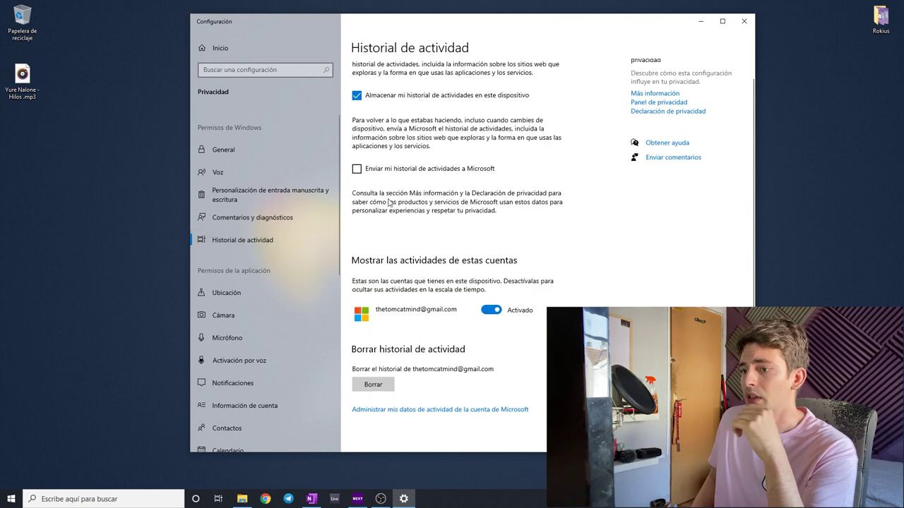
- Review the application privacy permissions for Ubicación and Cámara, including the per-app access lists
left_click(217, 294)
scroll(413, 262, "down", 10)
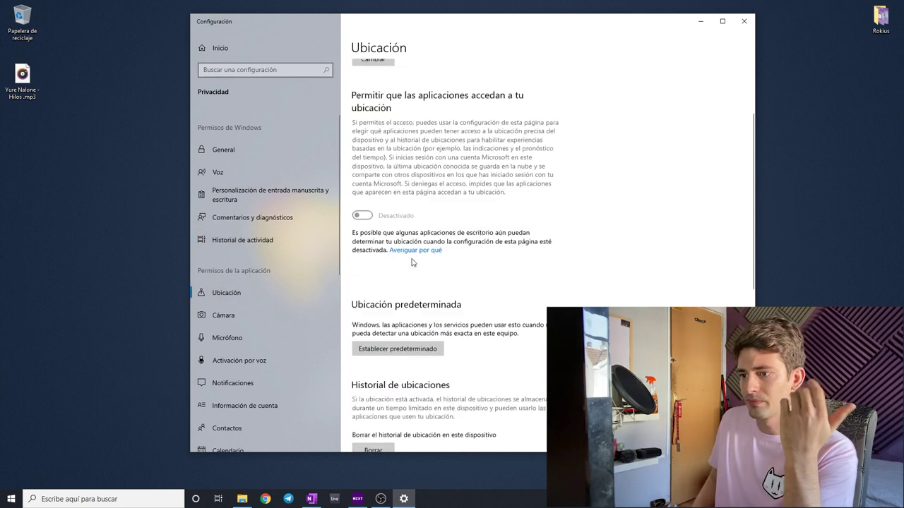
scroll(413, 262, "down", 3)
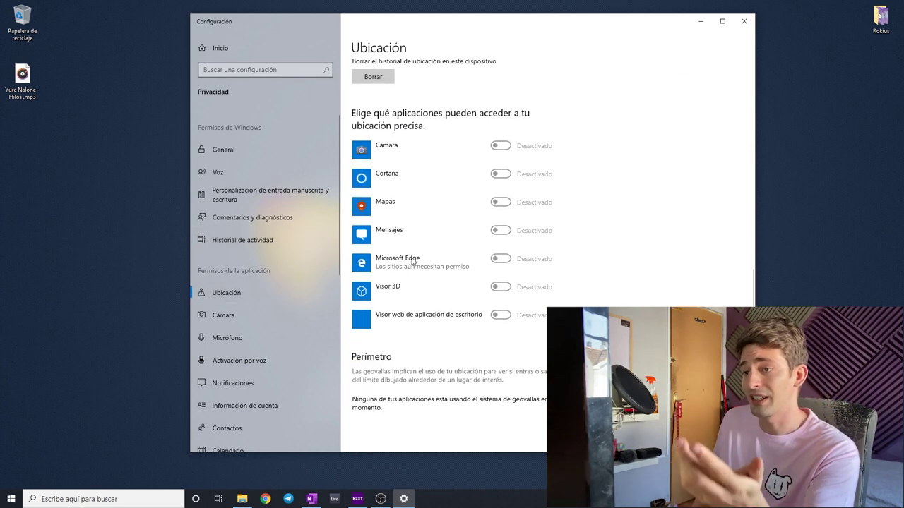
left_click(262, 312)
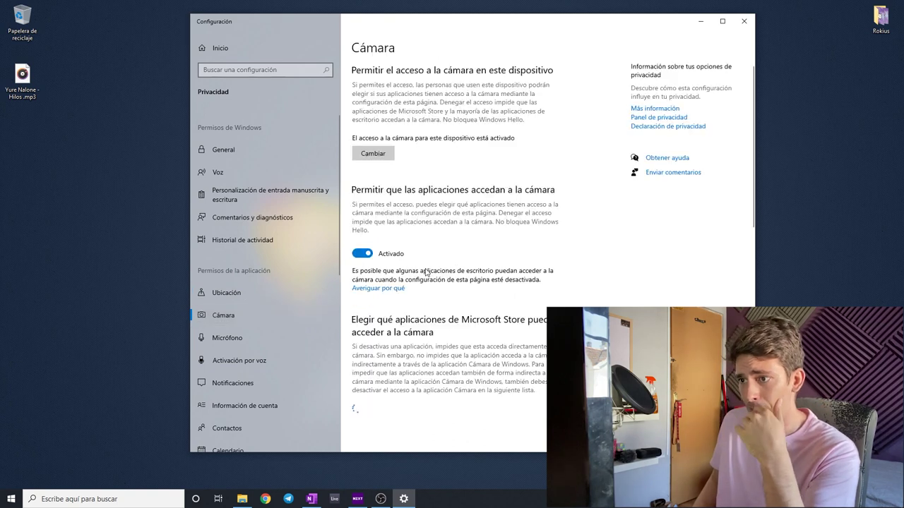
scroll(417, 319, "down", 10)
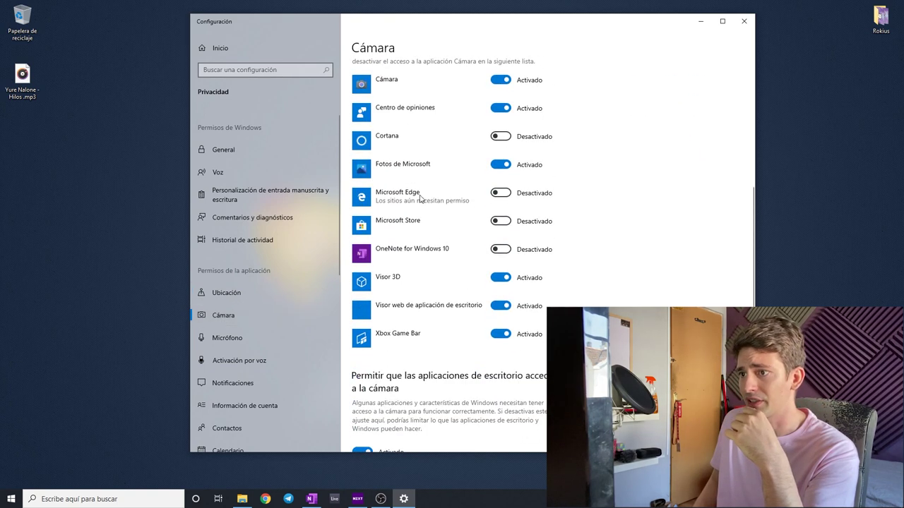
- Review the Micrófono privacy permissions, including the per-app access list and the desktop application access
left_click(258, 332)
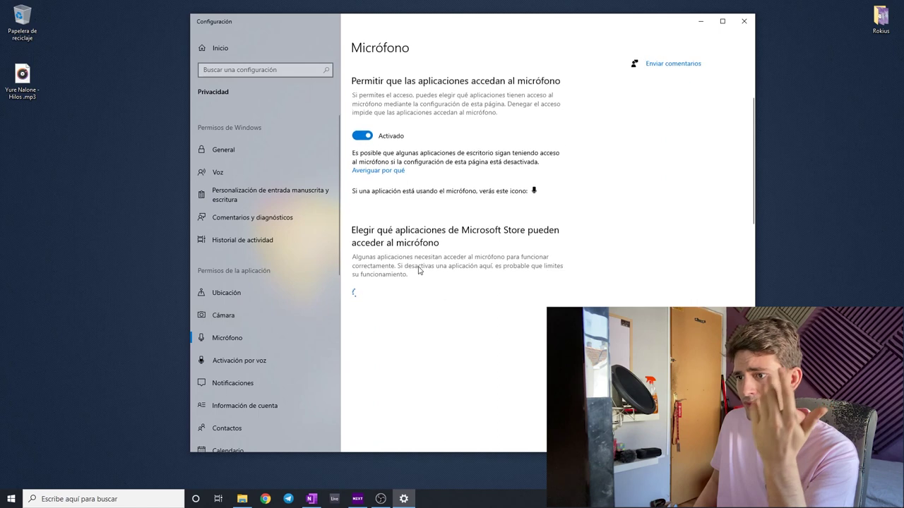
scroll(418, 271, "down", 3)
scroll(406, 247, "down", 4)
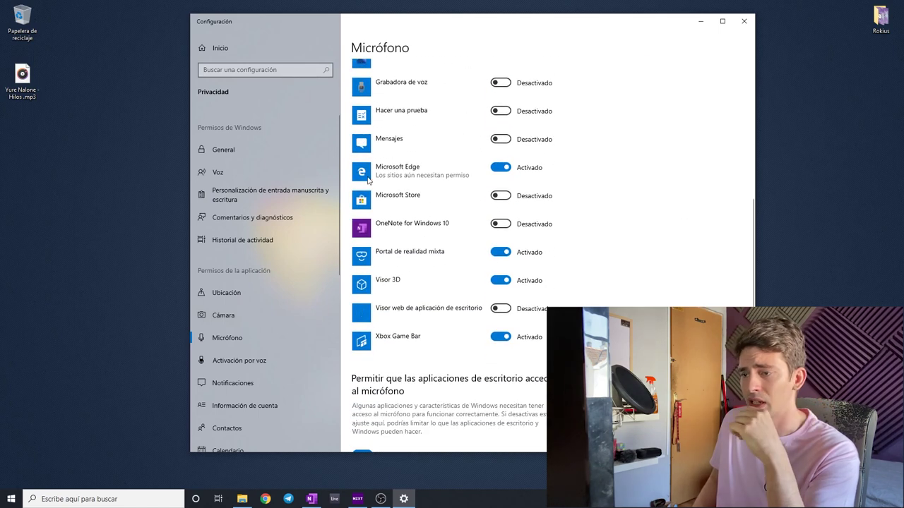
scroll(261, 315, "down", 5)
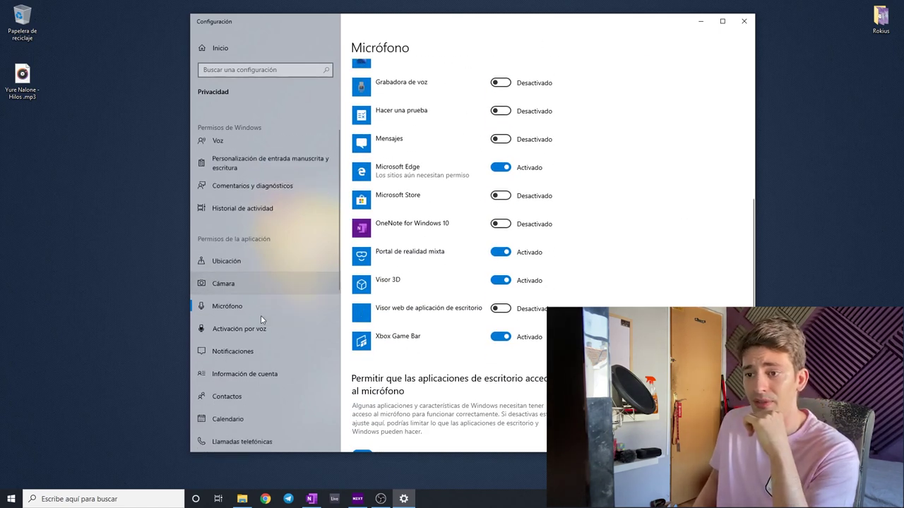
left_click(259, 289)
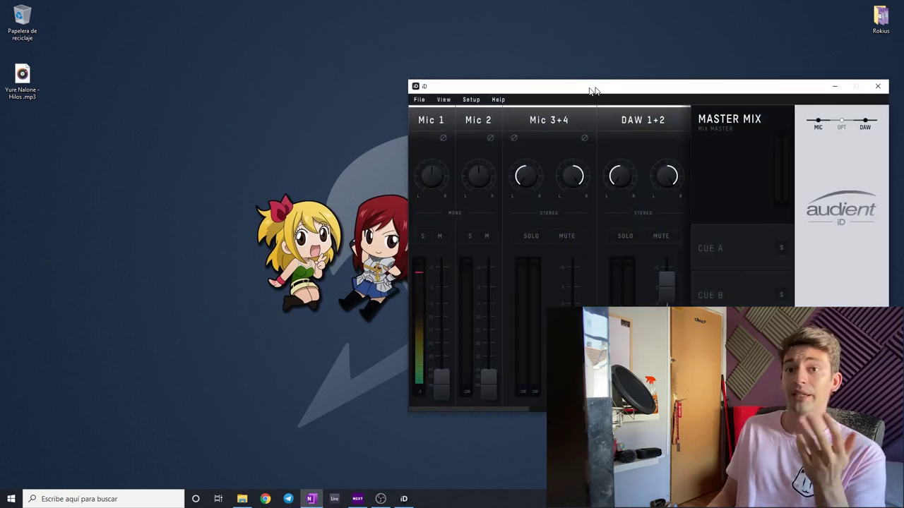
left_click_drag(598, 85, 374, 86)
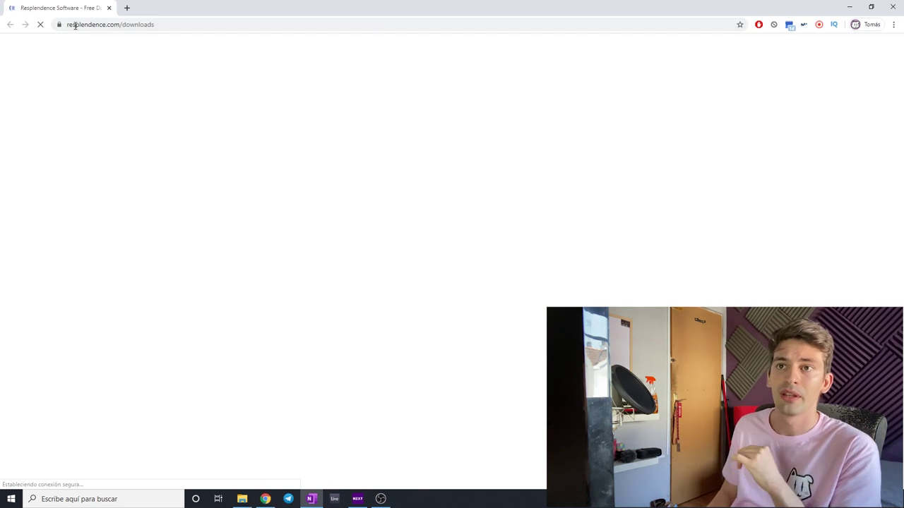
- Find LatencyMon 6.71 among the System Monitoring Tools on resplendence.com/downloads and open its page
left_click_drag(75, 24, 197, 27)
key("End")
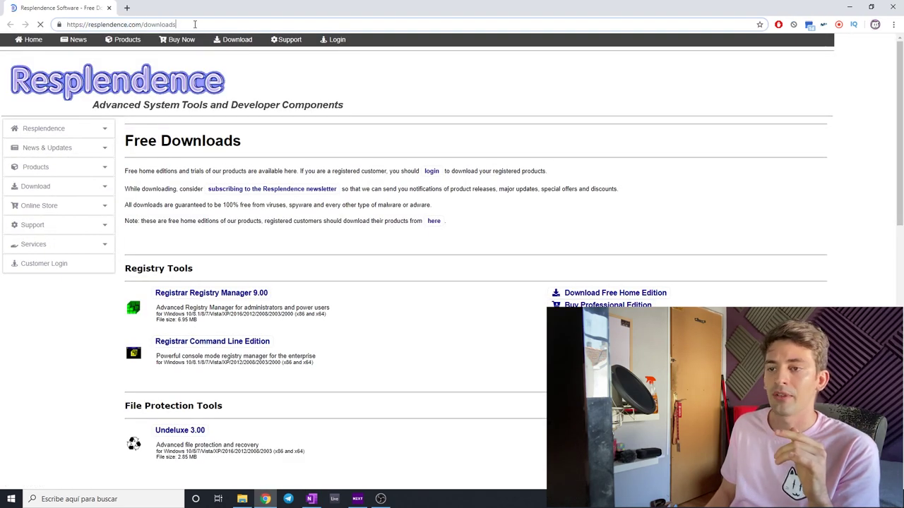
scroll(340, 204, "down", 1)
scroll(341, 204, "down", 4)
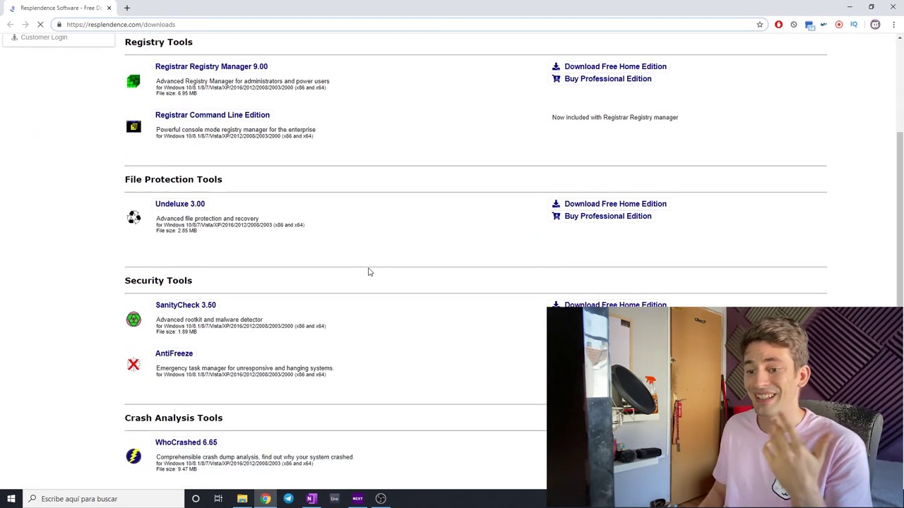
scroll(420, 277, "up", 4)
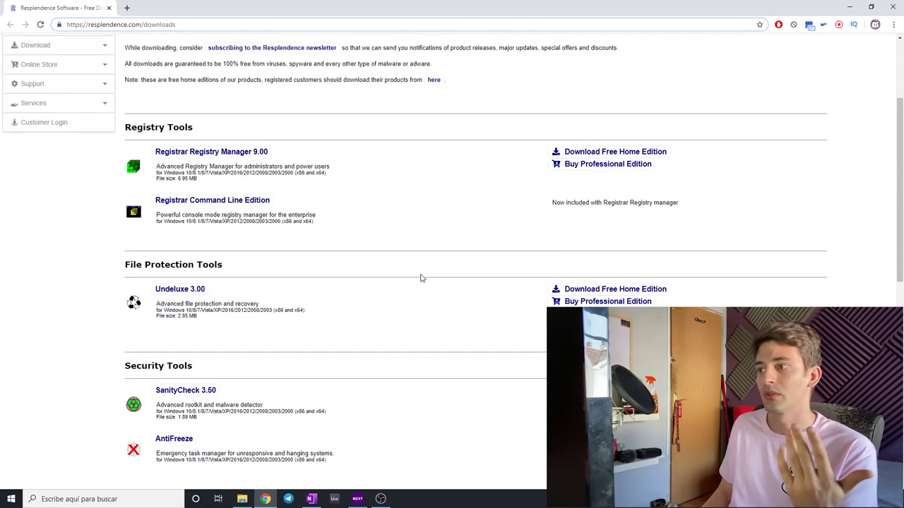
scroll(419, 277, "down", 5)
scroll(420, 273, "down", 3)
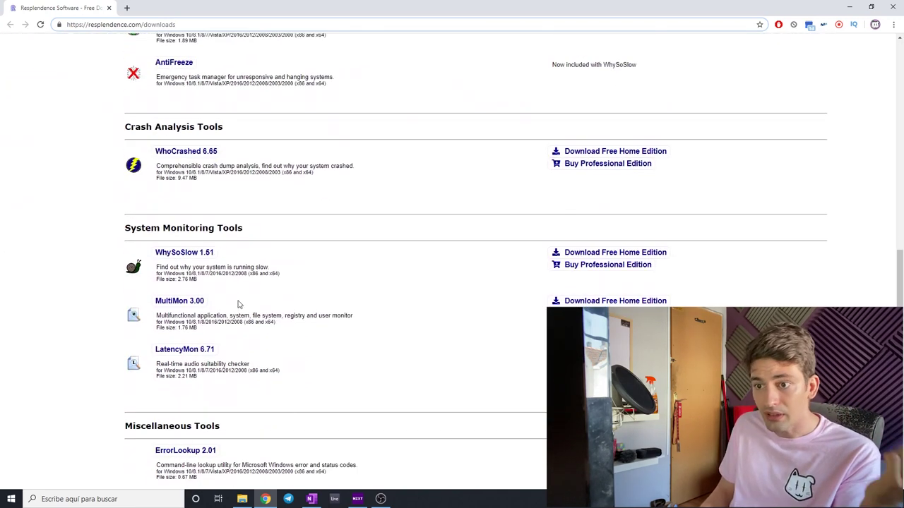
left_click(185, 349)
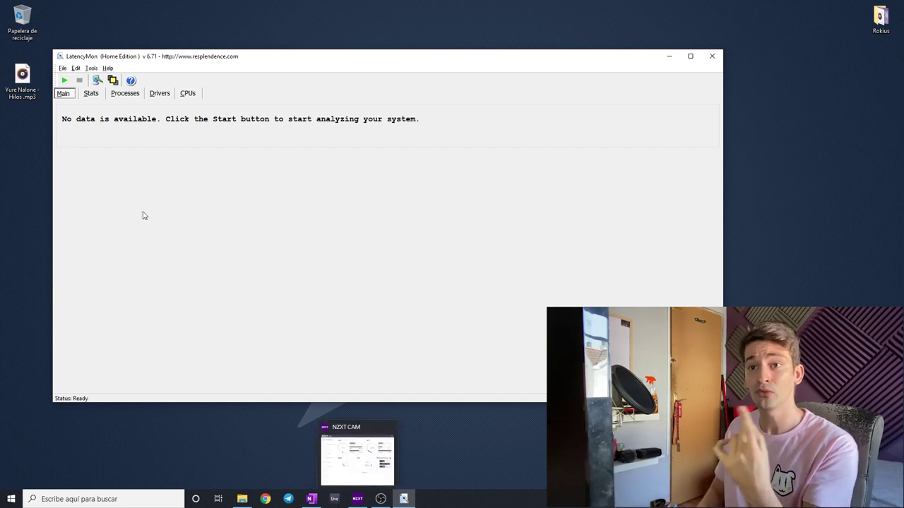
- Run a short LatencyMon analysis of the system, stop it, and display the results per driver
left_click(63, 80)
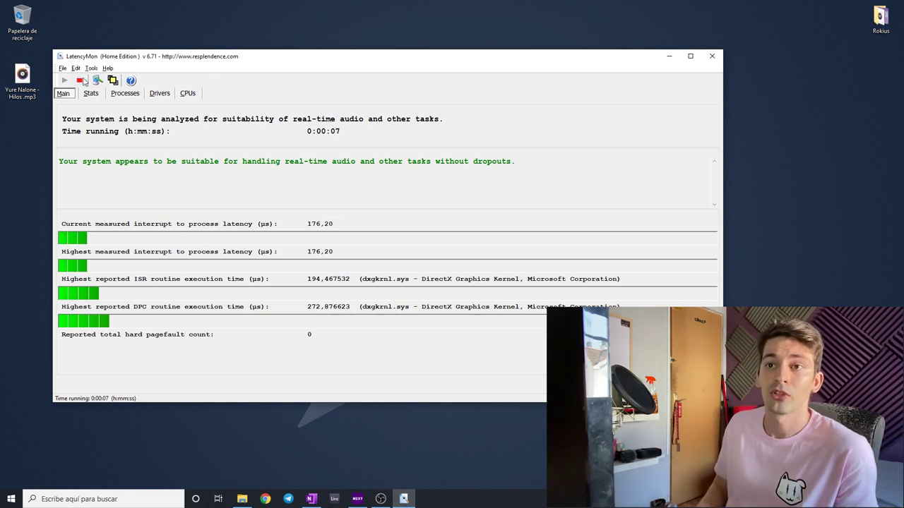
left_click(80, 81)
left_click(161, 96)
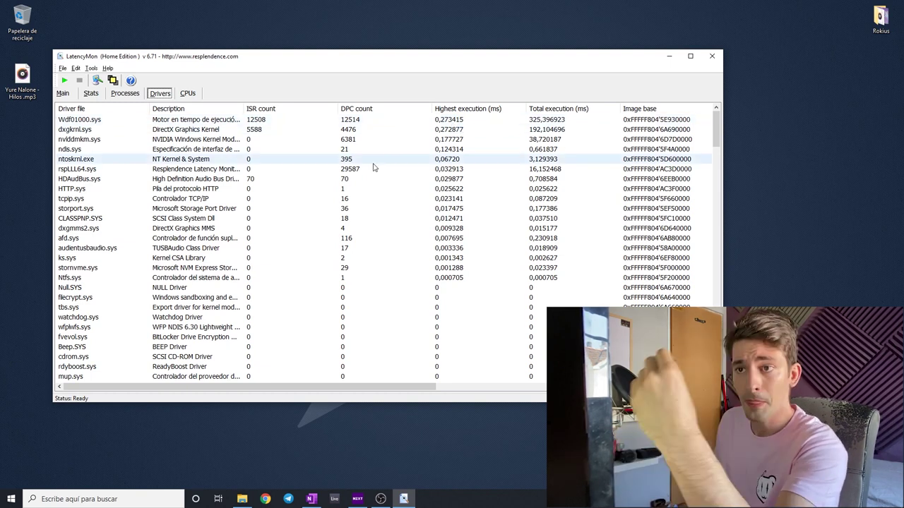
- Widen the driver Description column, examine the ndis.sys and dxgkrnl.sys entries, and close LatencyMon
left_click_drag(148, 108, 369, 110)
left_click(232, 109)
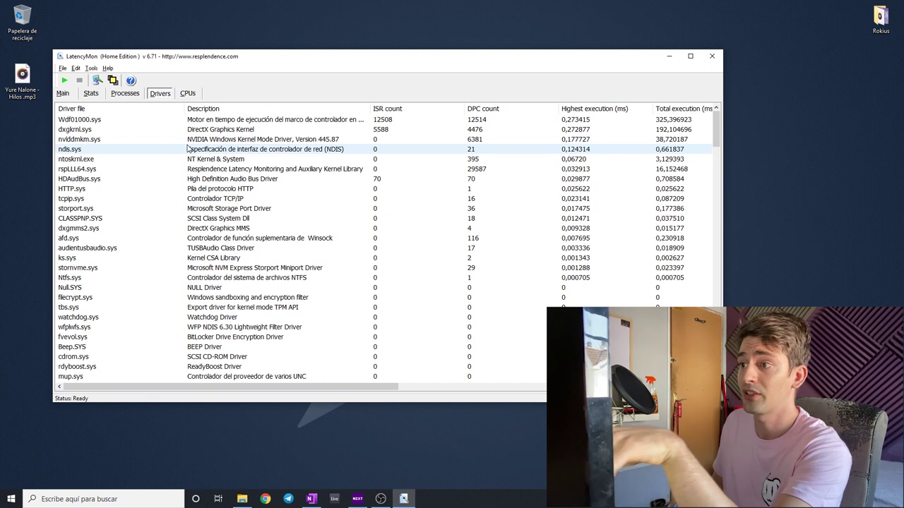
left_click(135, 149)
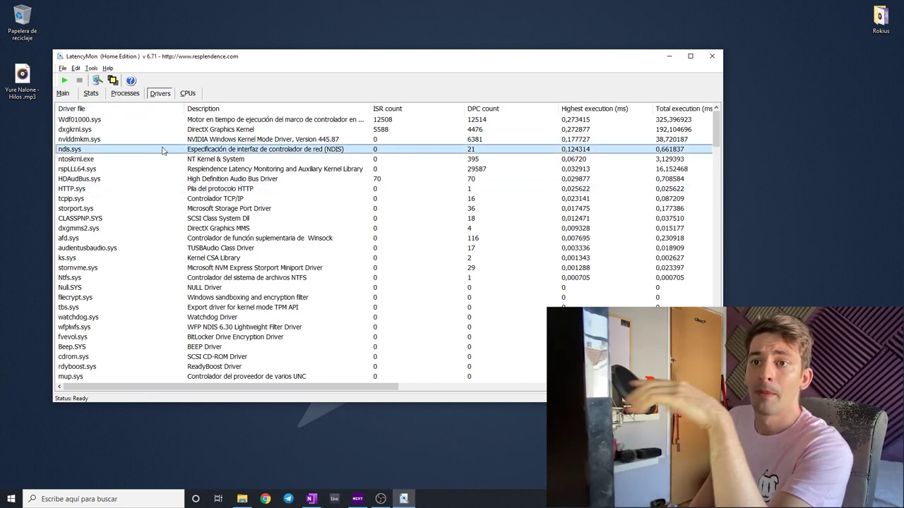
left_click(239, 132)
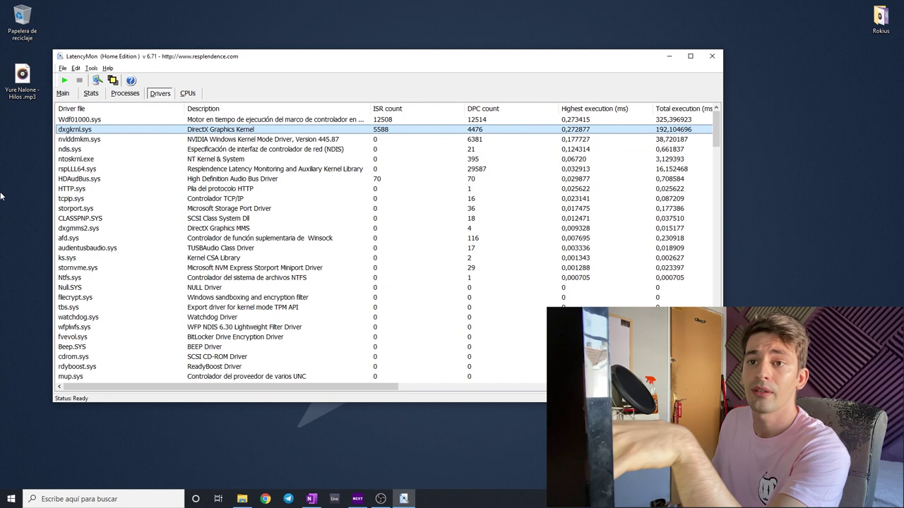
left_click(103, 151)
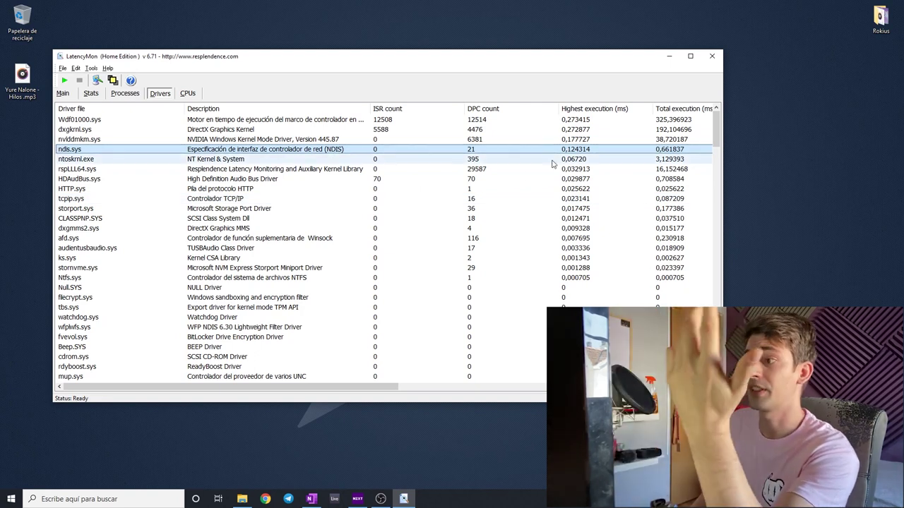
left_click(711, 57)
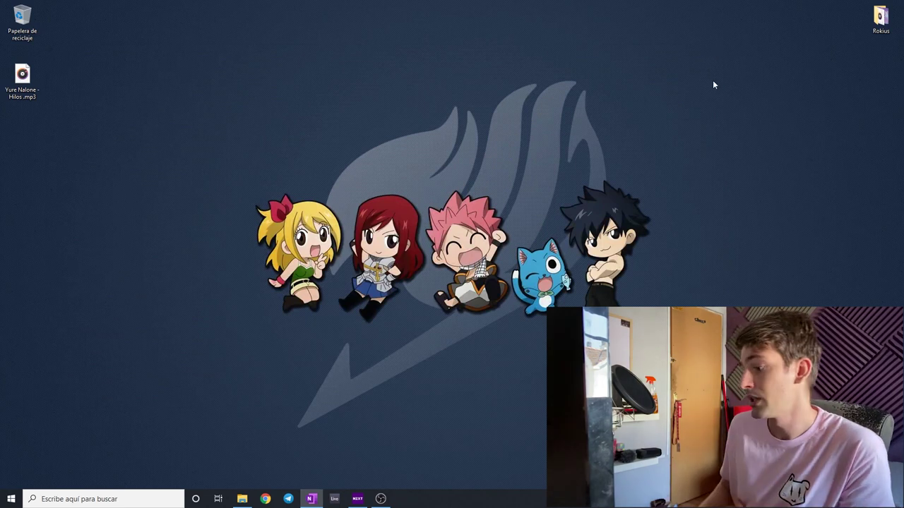
- Open the network adapter options from Configuración de red e Internet, show the commands for the Ethernet adapter, and close the settings
right_click(827, 499)
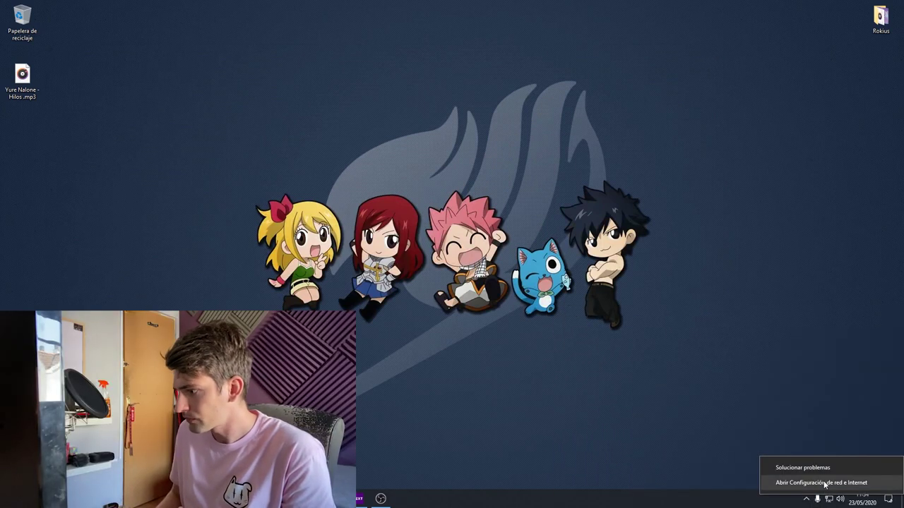
left_click(821, 483)
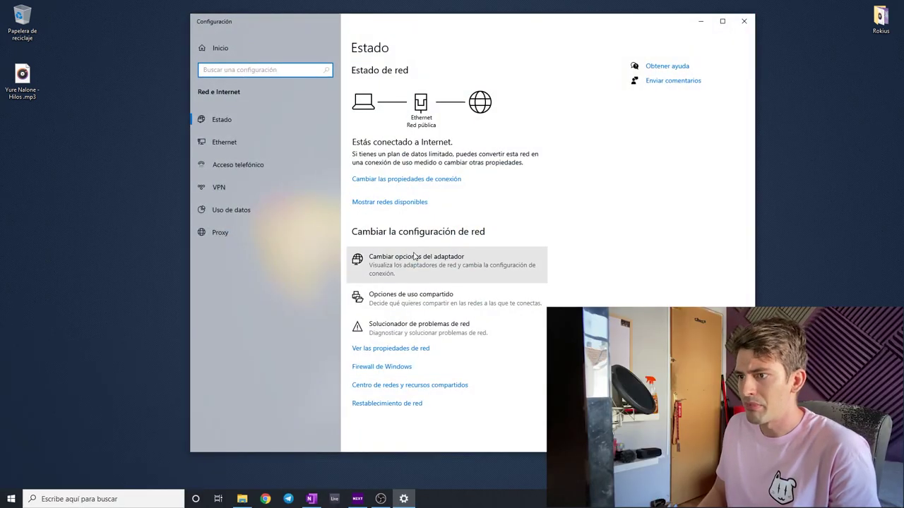
left_click(415, 265)
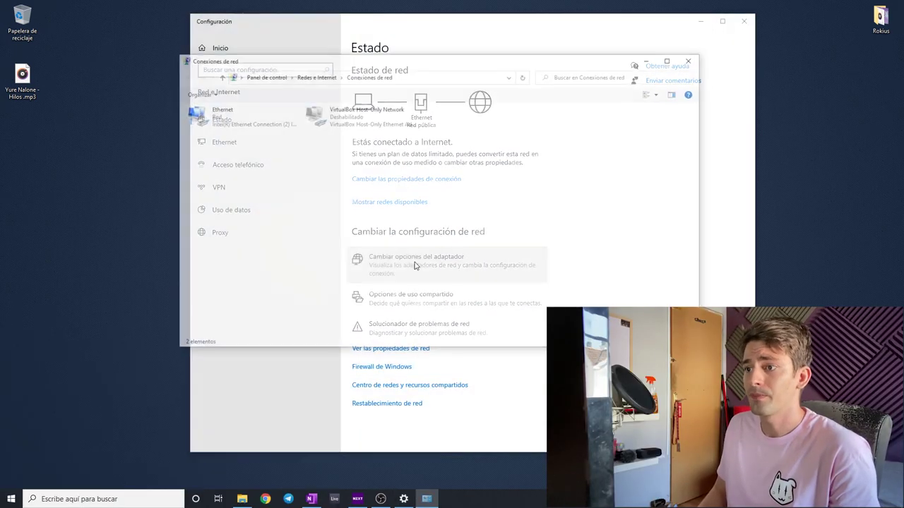
right_click(234, 116)
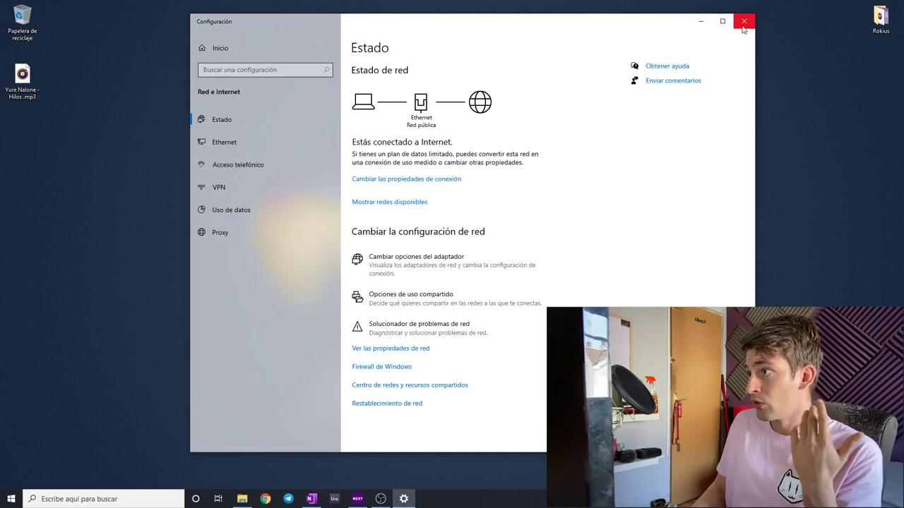
left_click(744, 22)
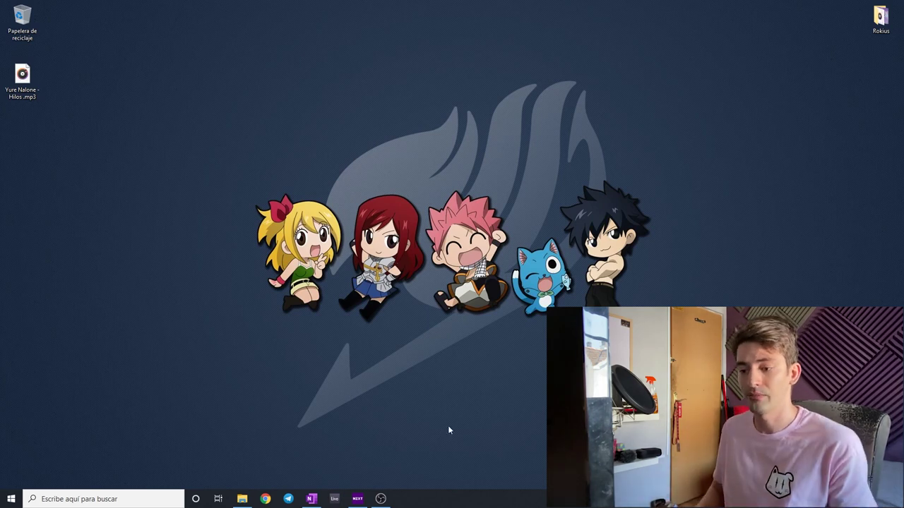
- Open Ableton Live 10 and delete both MIDI tracks and the first audio track, keeping one audio track selected
left_click(335, 498)
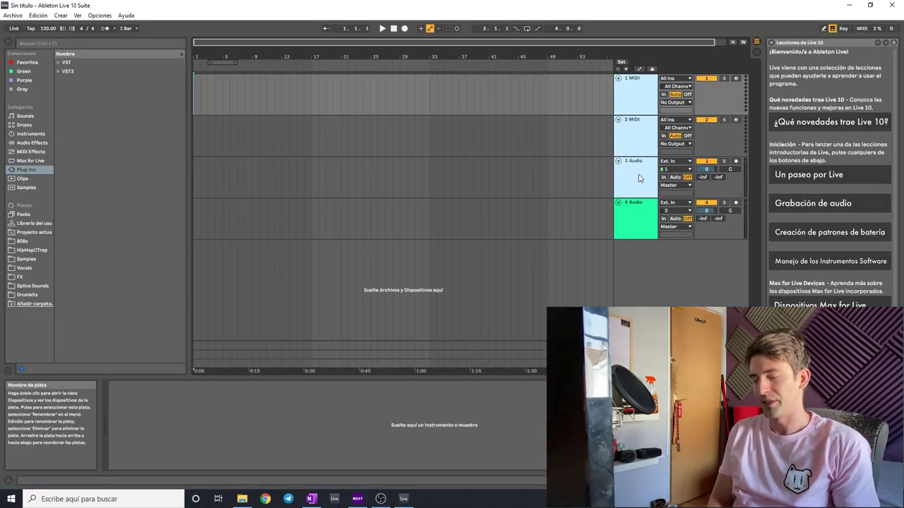
key("Delete")
left_click(636, 92)
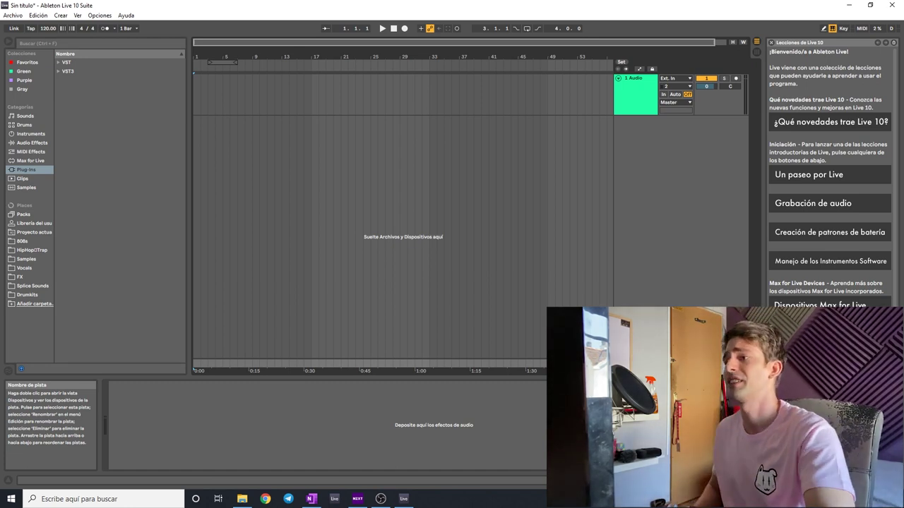
left_click(632, 97)
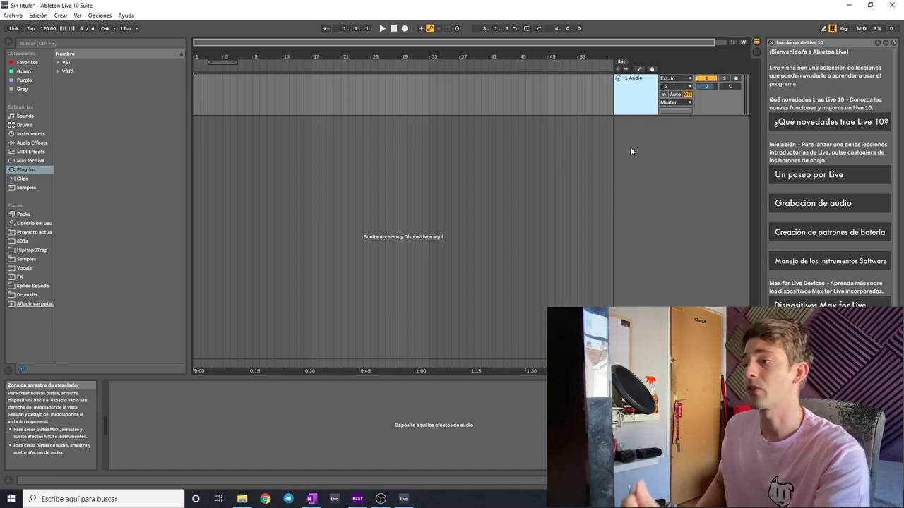
left_click(632, 78)
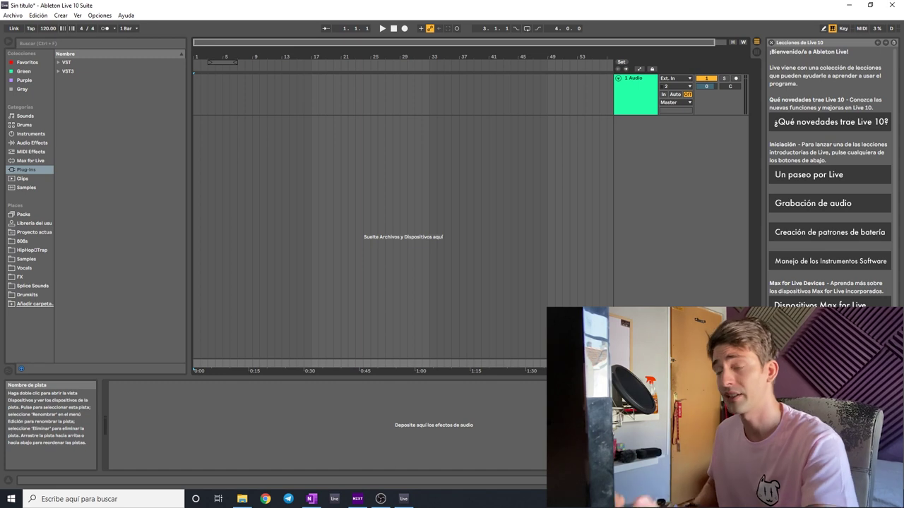
left_click(647, 91)
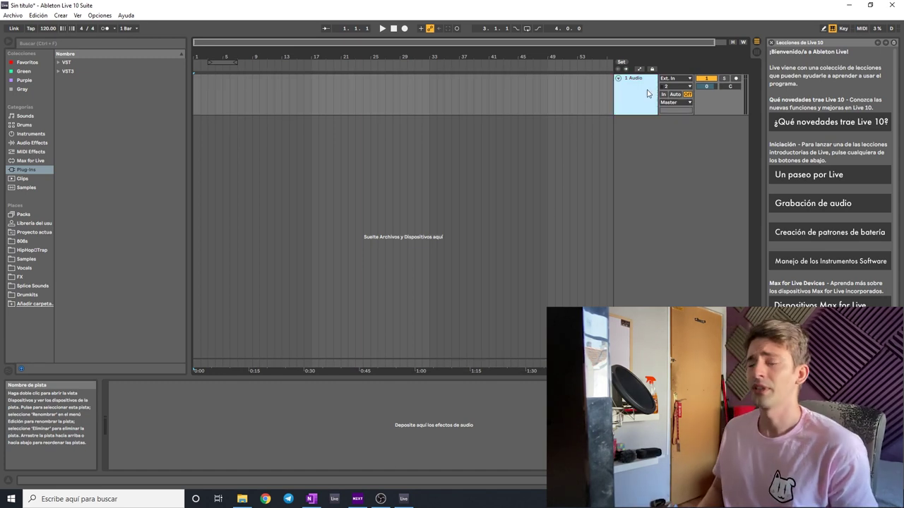
- View Ableton Live's Preferencias and select a time range of about 33 bars on the audio track
left_click(100, 15)
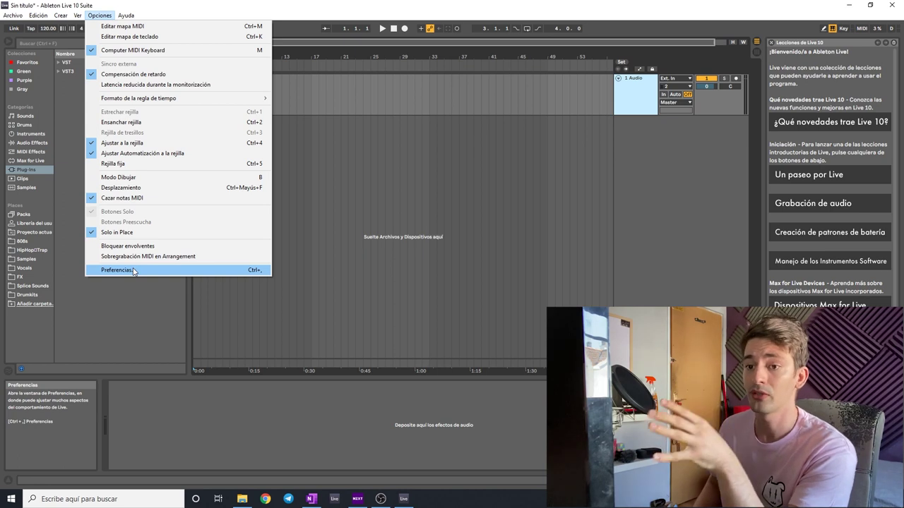
left_click(133, 270)
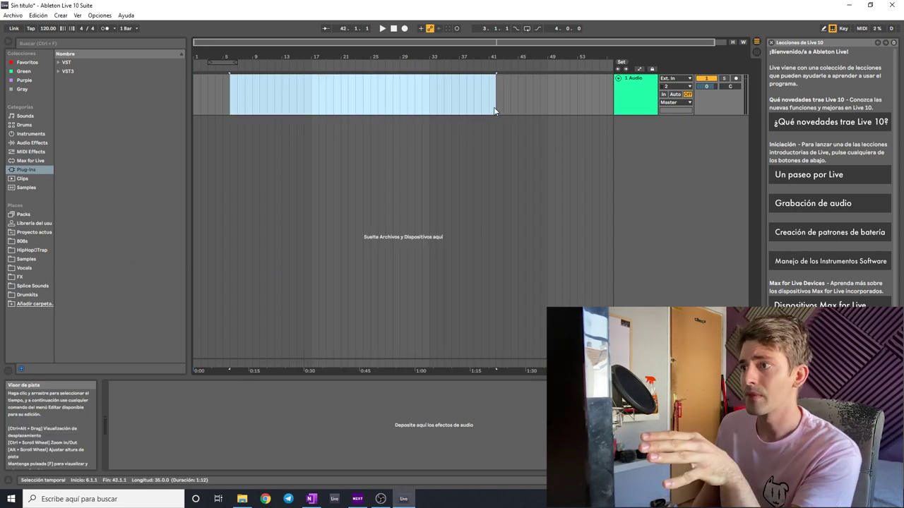
left_click_drag(217, 96, 458, 96)
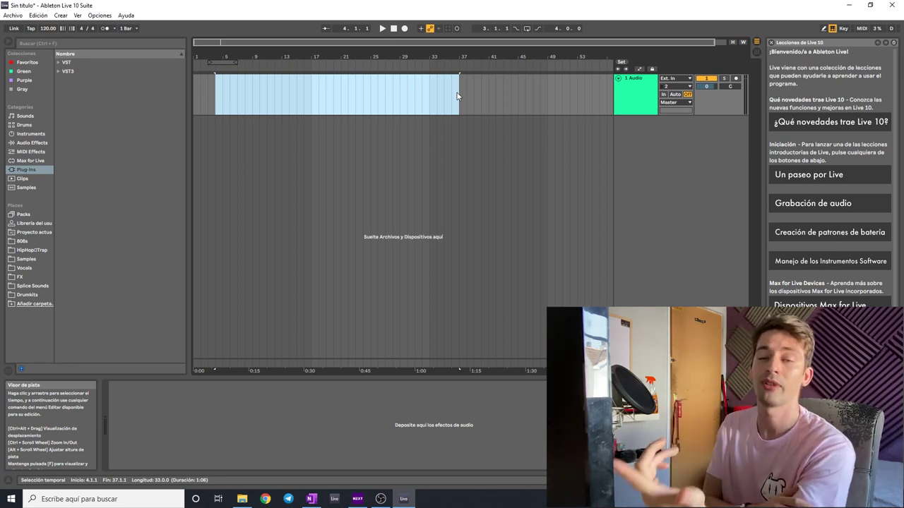
left_click(92, 16)
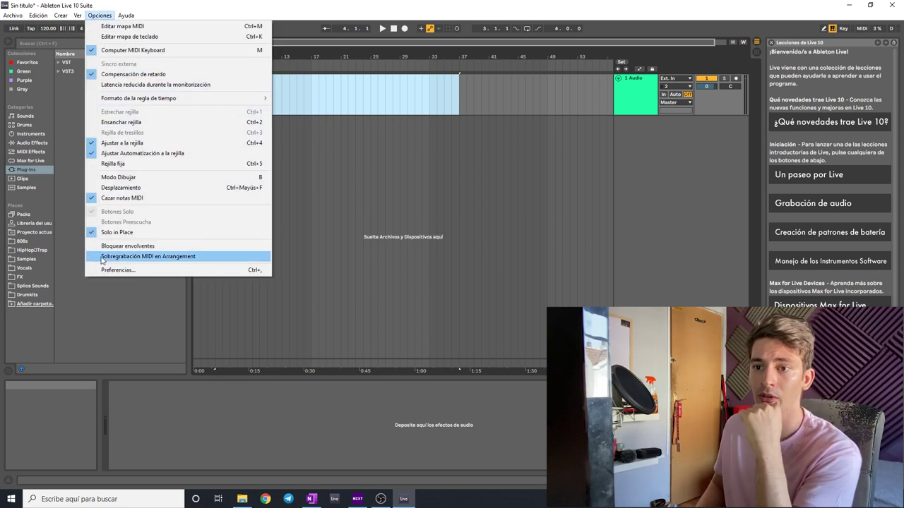
left_click(113, 272)
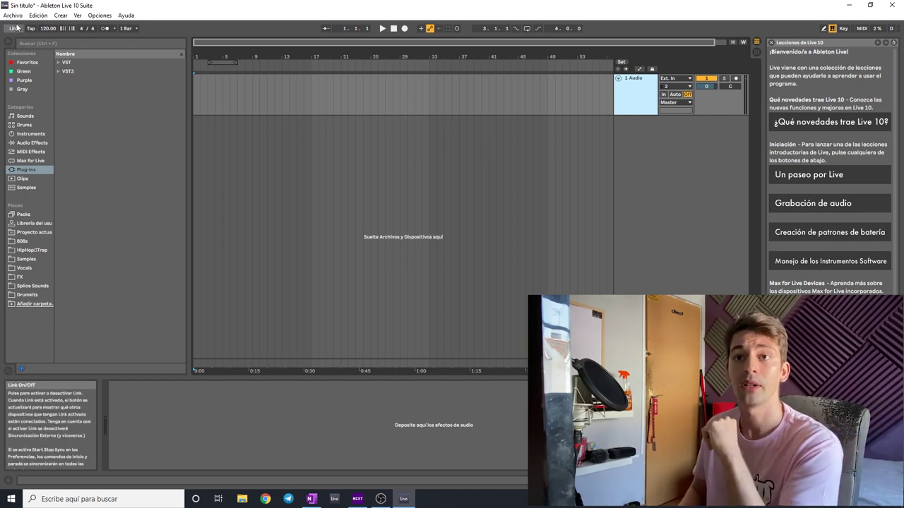
- Open the recent Live set "alizz rec"
left_click(13, 15)
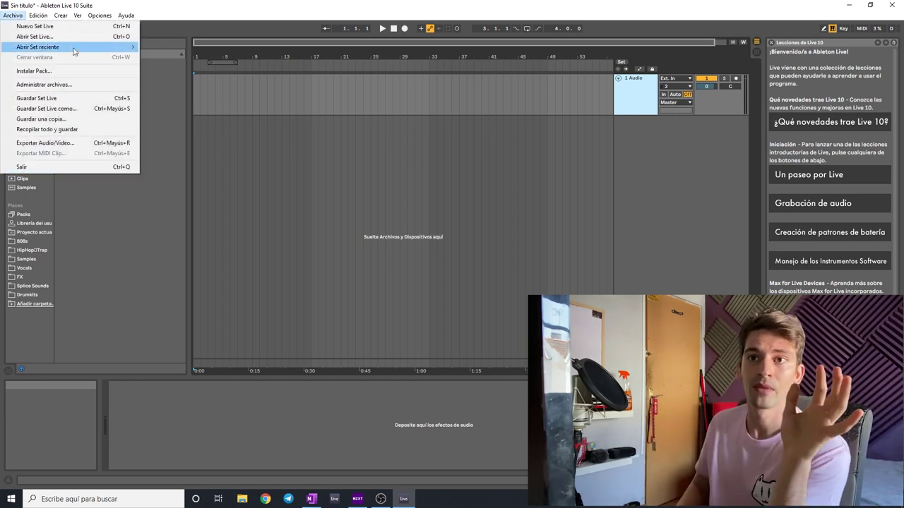
mouse_move(74, 50)
left_click(184, 46)
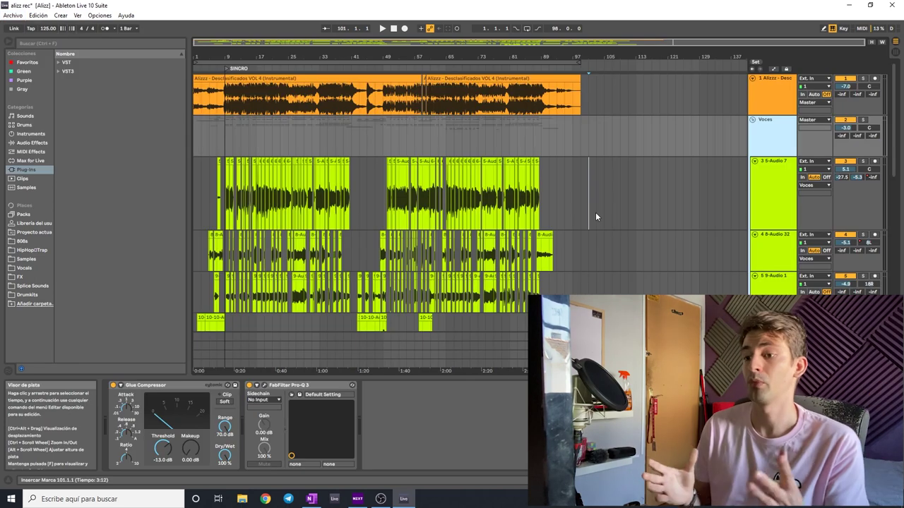
- Freeze the vocal tracks 3 to 8 with Congelar Pista, and close Ableton Live
left_click(773, 219)
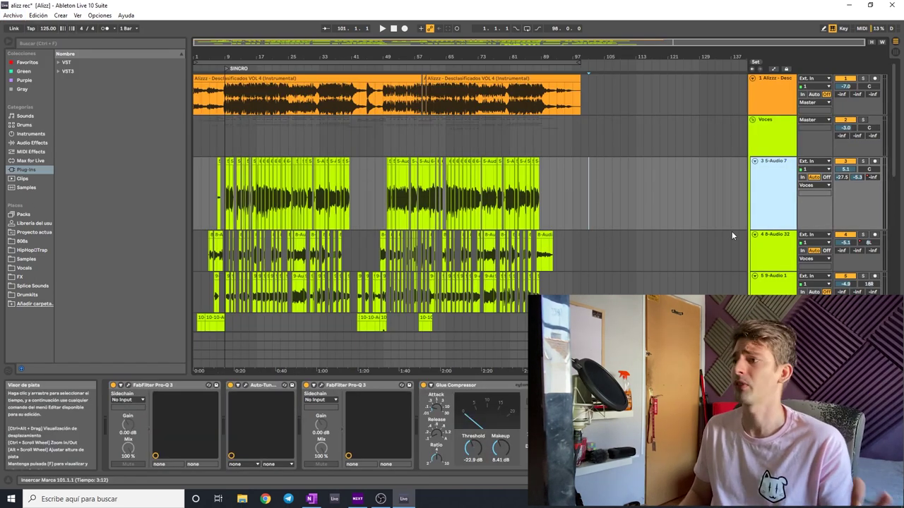
scroll(775, 132, "down", 3)
scroll(776, 228, "down", 3)
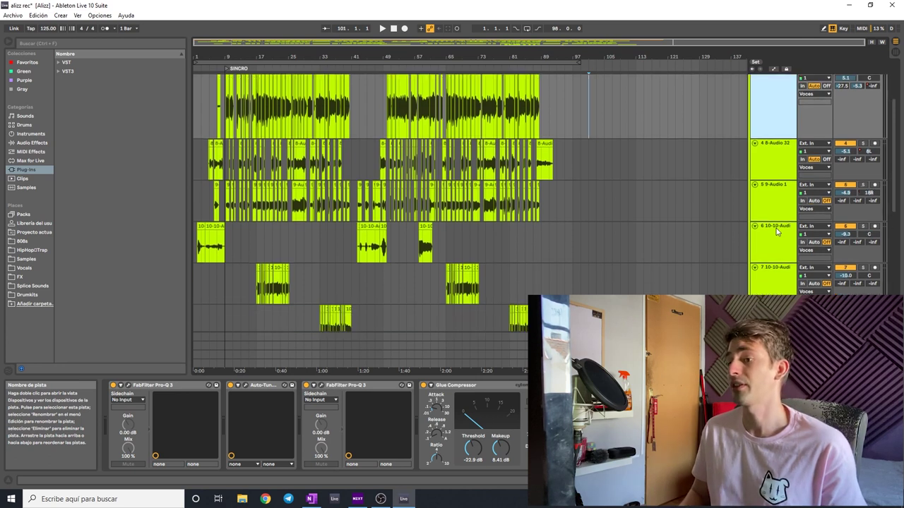
scroll(777, 241, "down", 2)
right_click(768, 195)
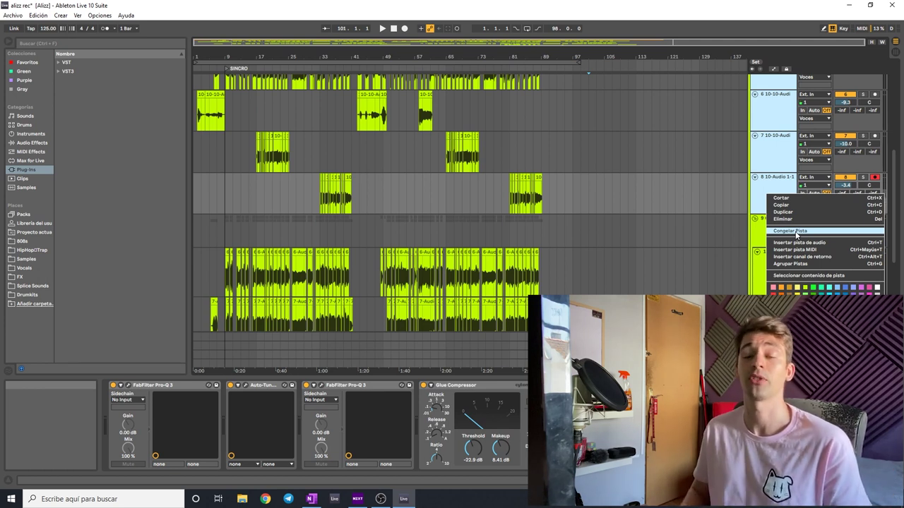
left_click(585, 207)
scroll(586, 207, "up", 4)
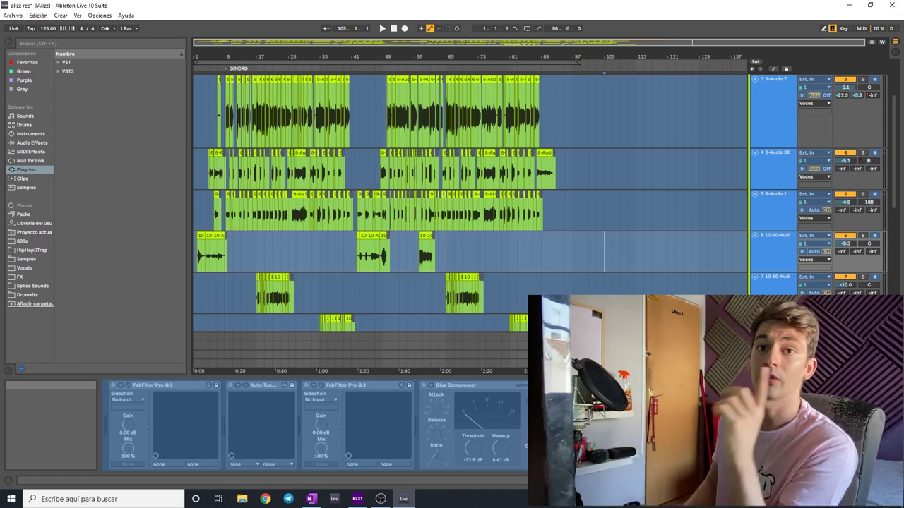
left_click(893, 7)
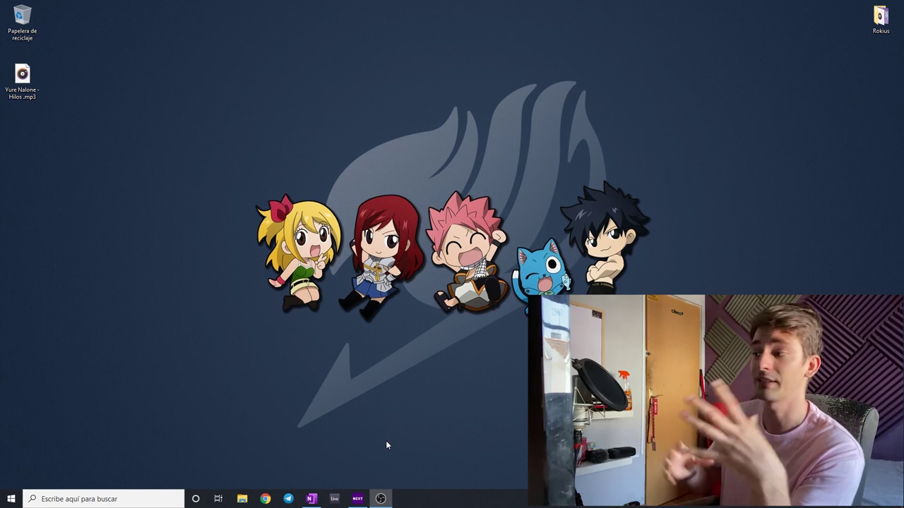